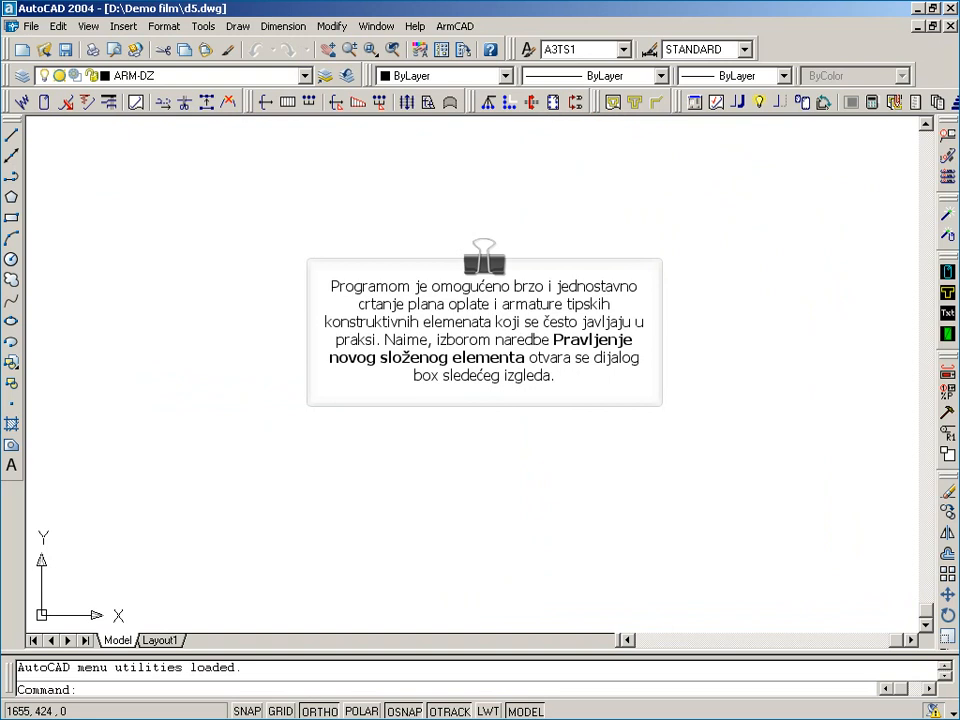
- Start a new composite element of the type Potporni zid and proceed to its geometry data
left_click(455, 28)
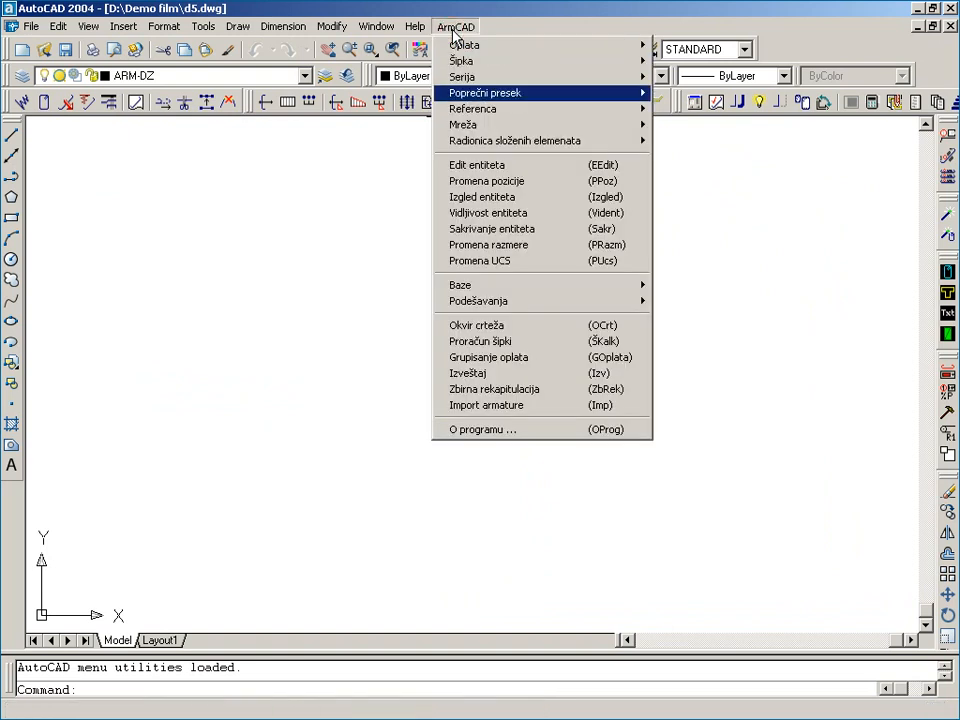
mouse_move(523, 141)
left_click(673, 140)
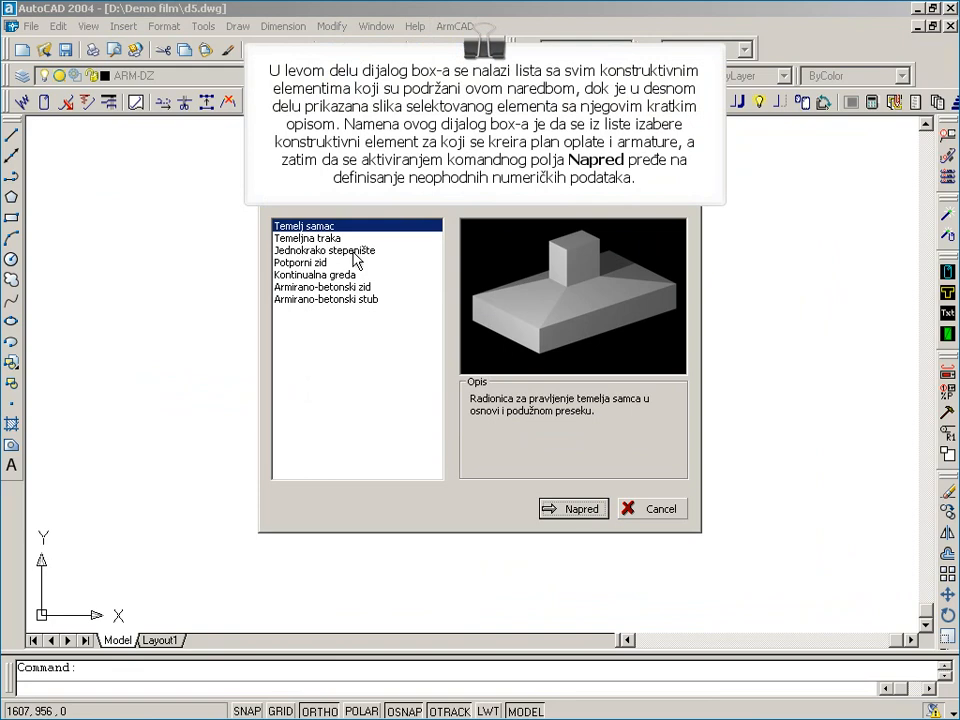
left_click(300, 262)
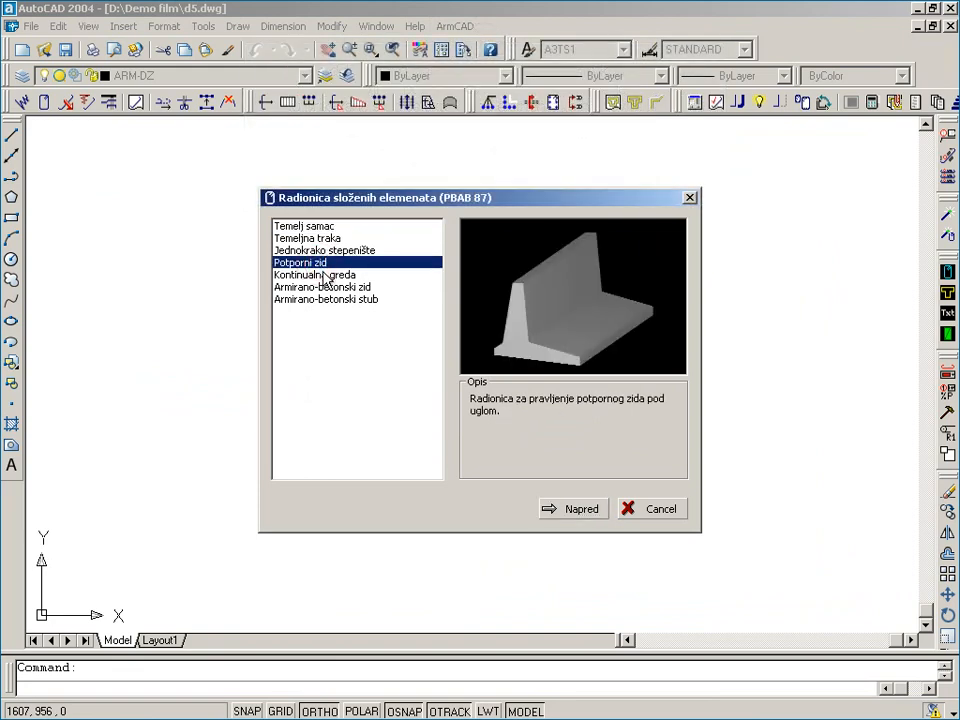
left_click(578, 510)
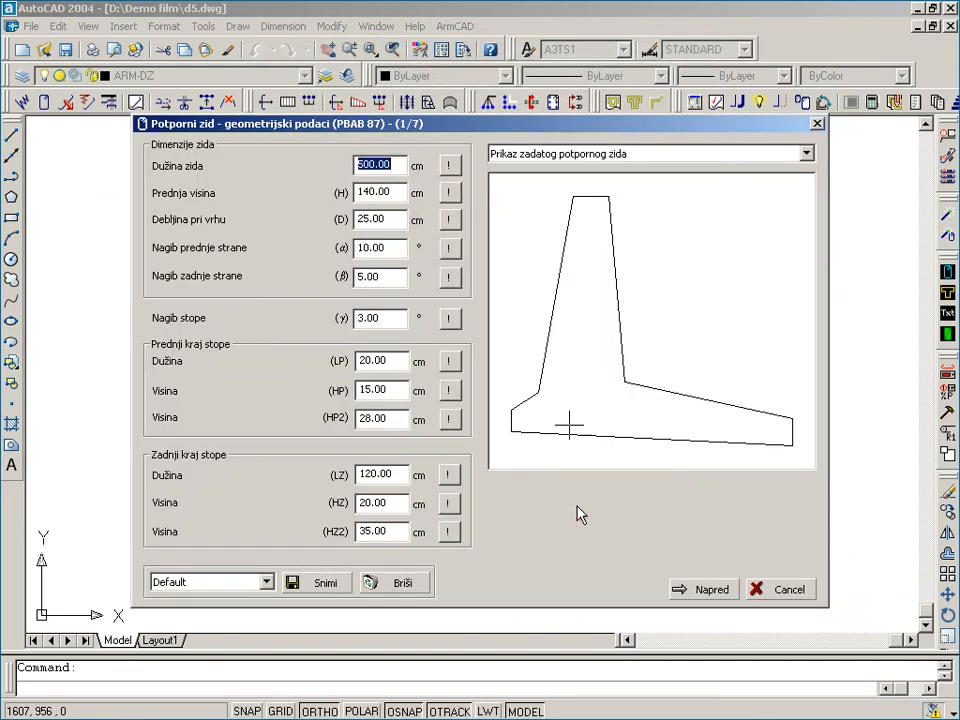
- Switch the preview to the typical retaining wall with dimensions (Prikaz tipskog potpornog zida sa kotama)
left_click(538, 156)
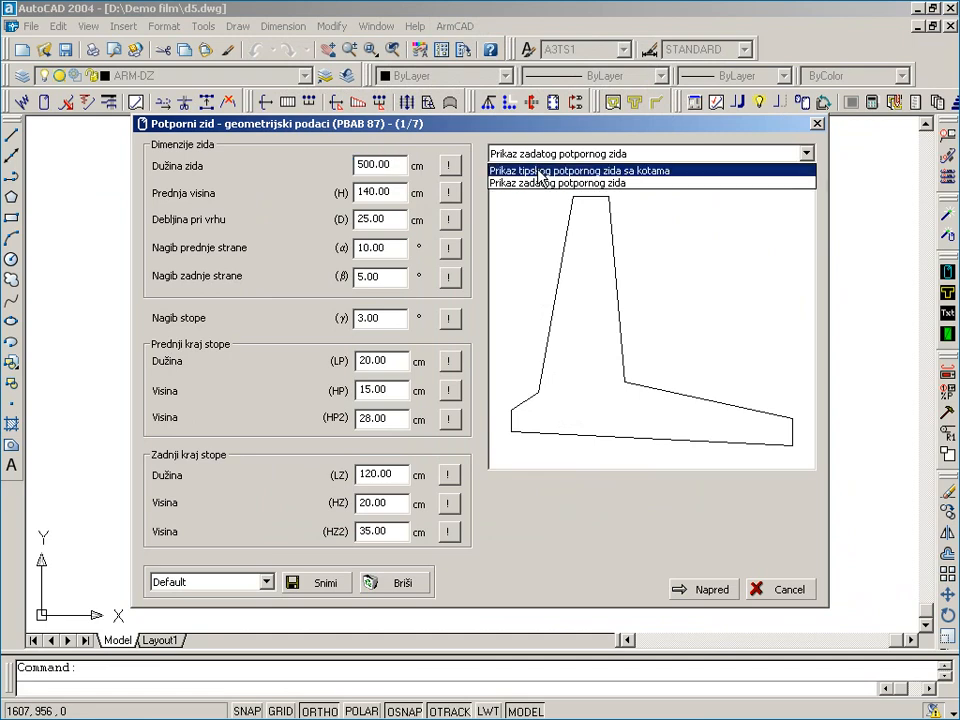
left_click(540, 172)
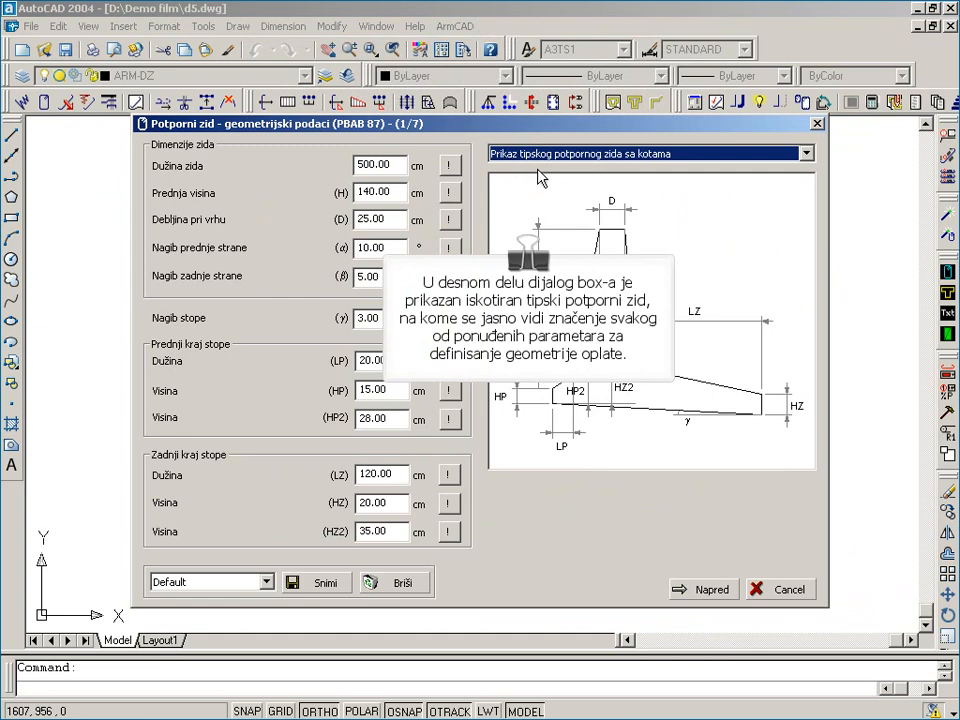
left_click(559, 260)
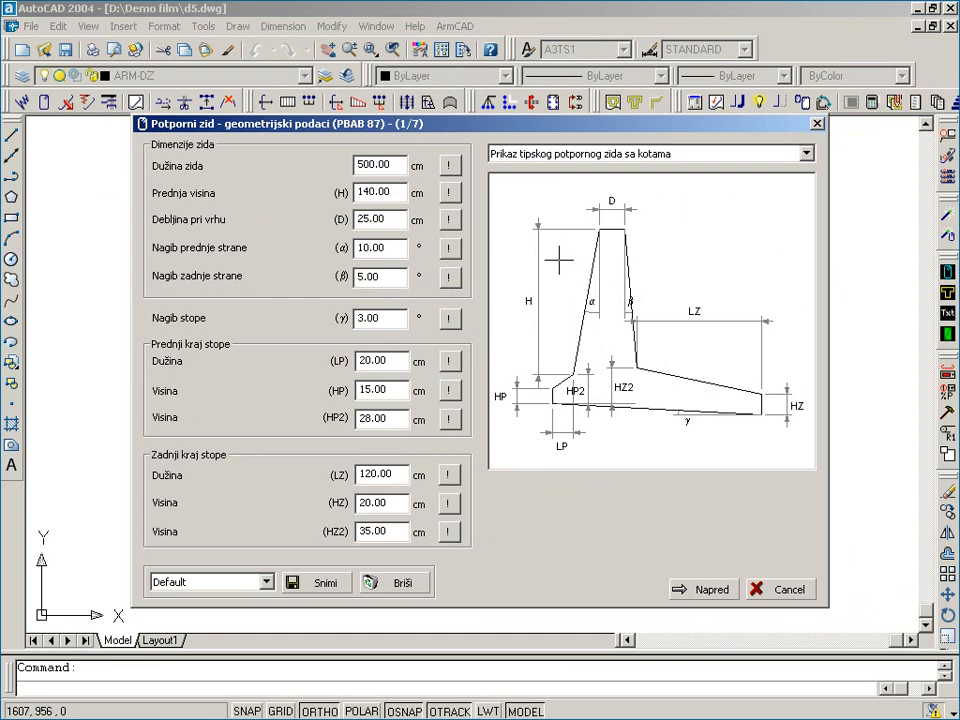
- Set the wall length to 450 cm, front height H to 360 cm, top thickness D to 20 cm, α to 0° and β to 1.59°
double_click(393, 161)
type("450")
key("Tab")
type("360")
key("Tab")
type("20")
key("Tab")
type("0")
key("Tab")
type("1.59")
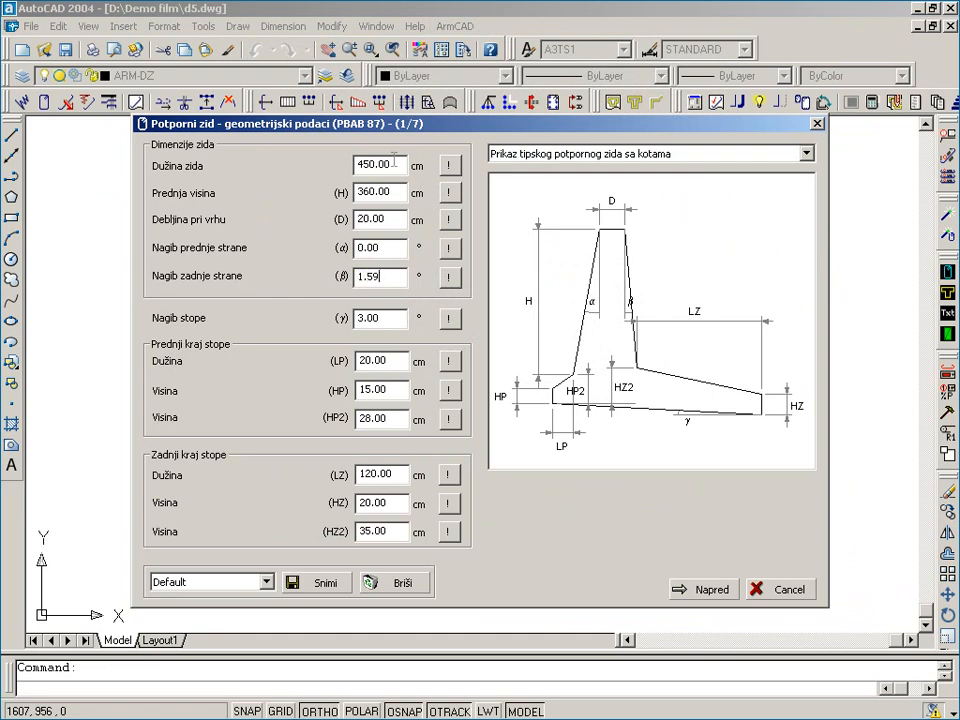
- Set the footing slope γ to 0°, LP to 45 cm, HP2 to 30 cm, LZ to 80 cm, and HZ and HZ2 to 30 cm
key("Tab")
type("0")
key("Tab")
type("45")
key("Tab")
type("30")
key("Tab")
type("30")
key("Tab")
type("80")
key("Tab")
type("30")
key("Tab")
type("30")
key("Tab")
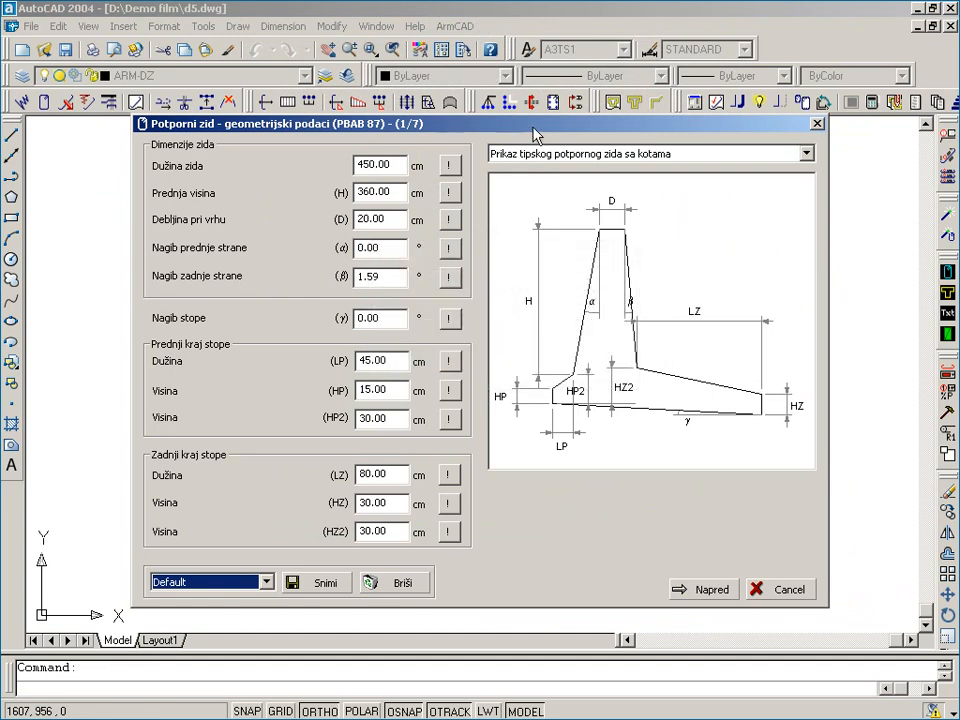
- Preview the defined retaining wall and set the front footing height HP to 30 cm
left_click(563, 155)
left_click(564, 185)
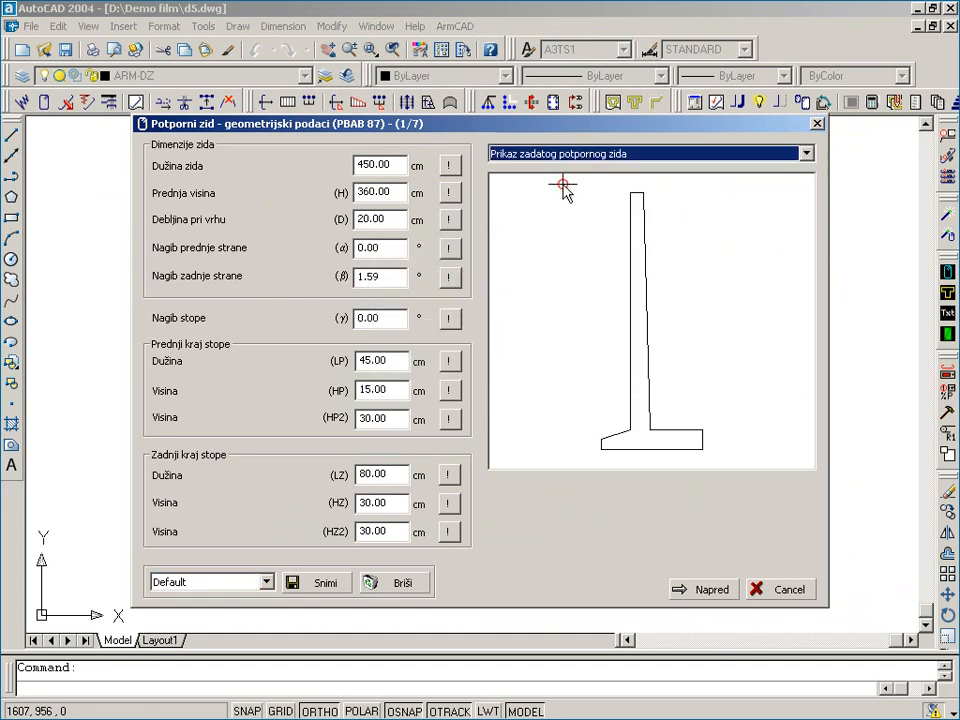
double_click(404, 390)
type("30")
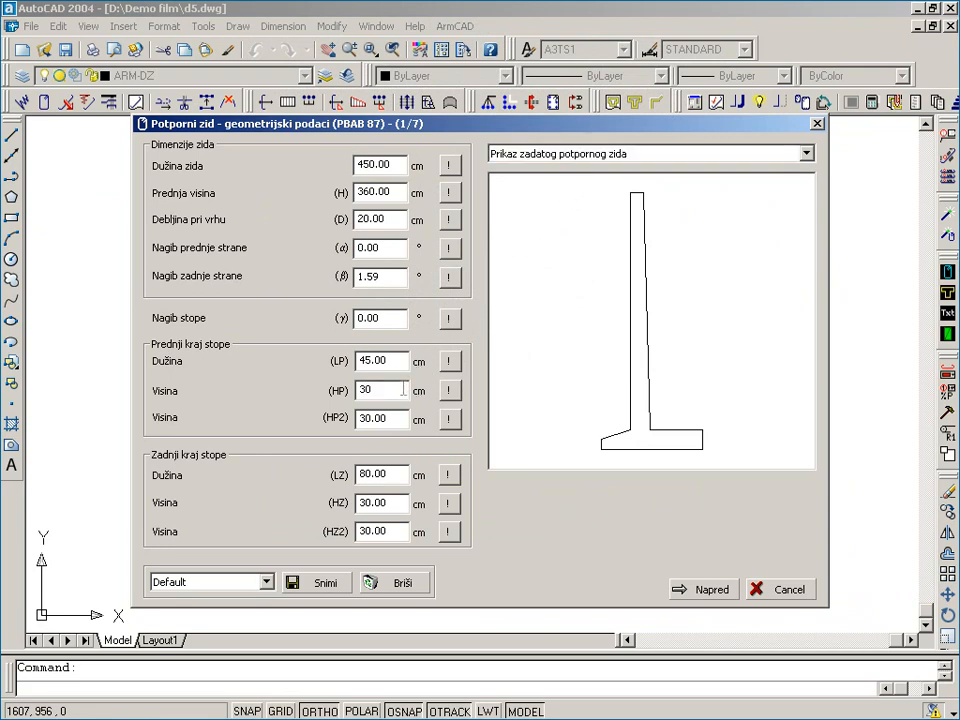
key("Tab")
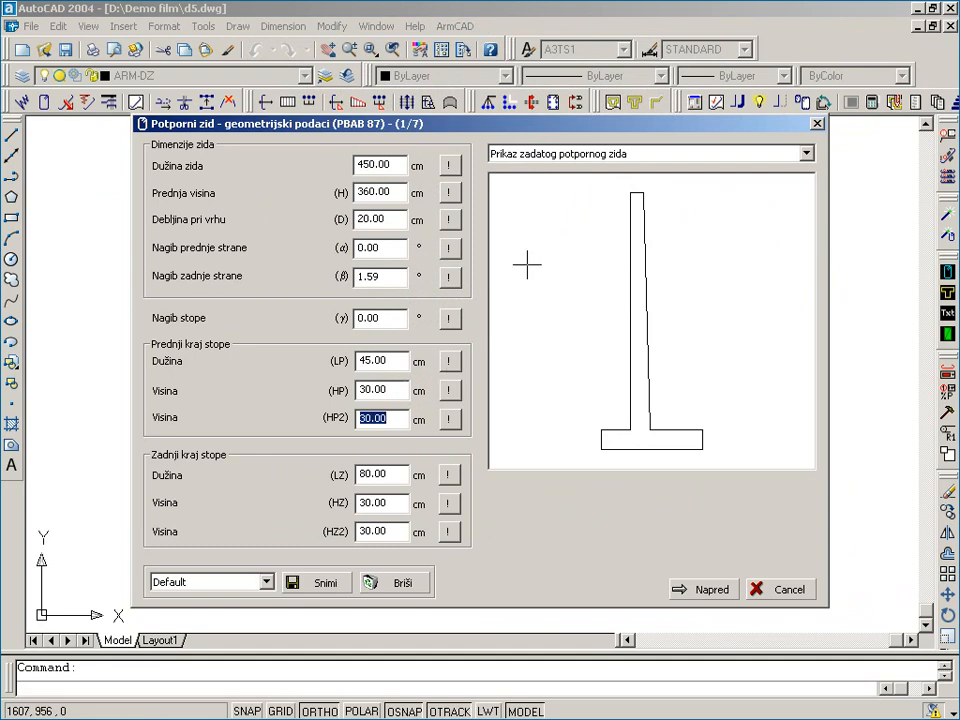
- Return the preview to the typical wall with dimensions and proceed to the footing's upper-zone reinforcement
left_click(545, 154)
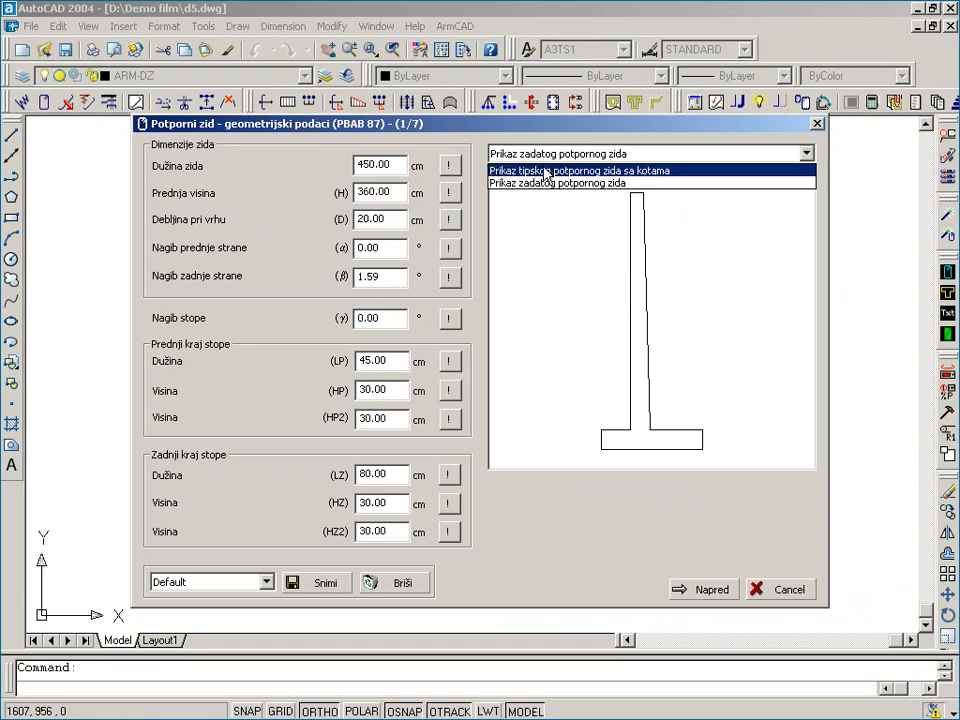
left_click(547, 171)
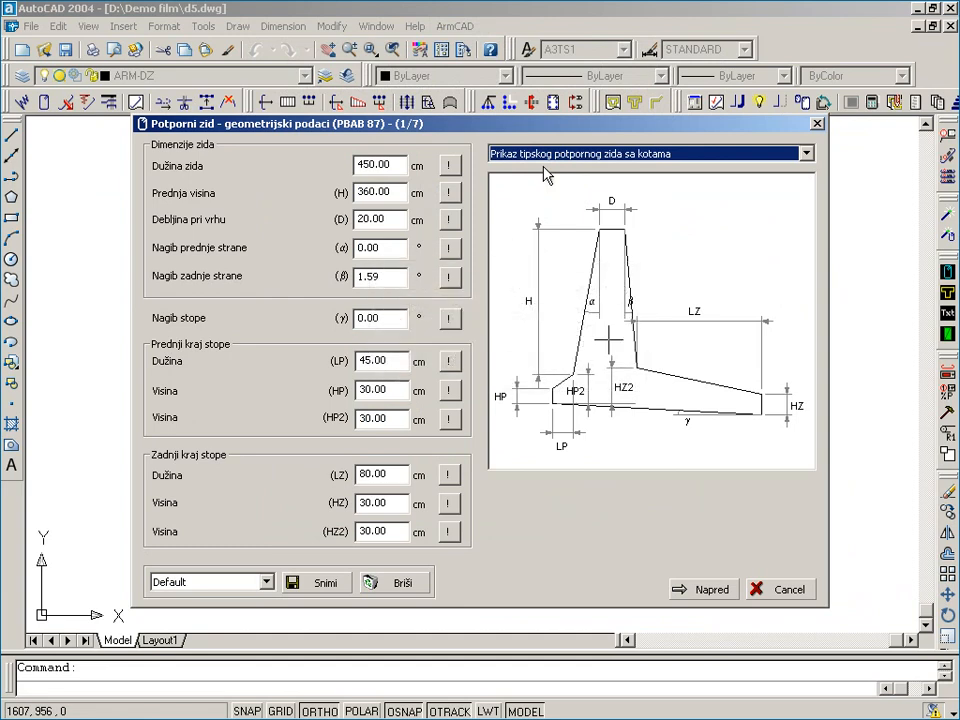
left_click(712, 590)
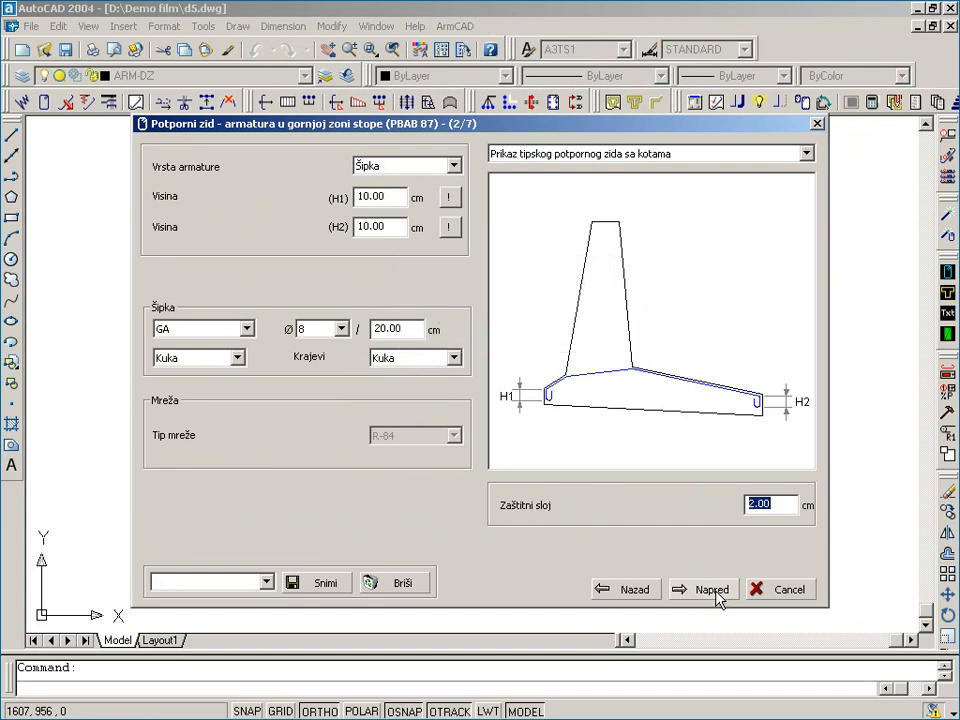
- Set both heights H1 and H2 of the footing's upper reinforcement to 26 cm
double_click(405, 194)
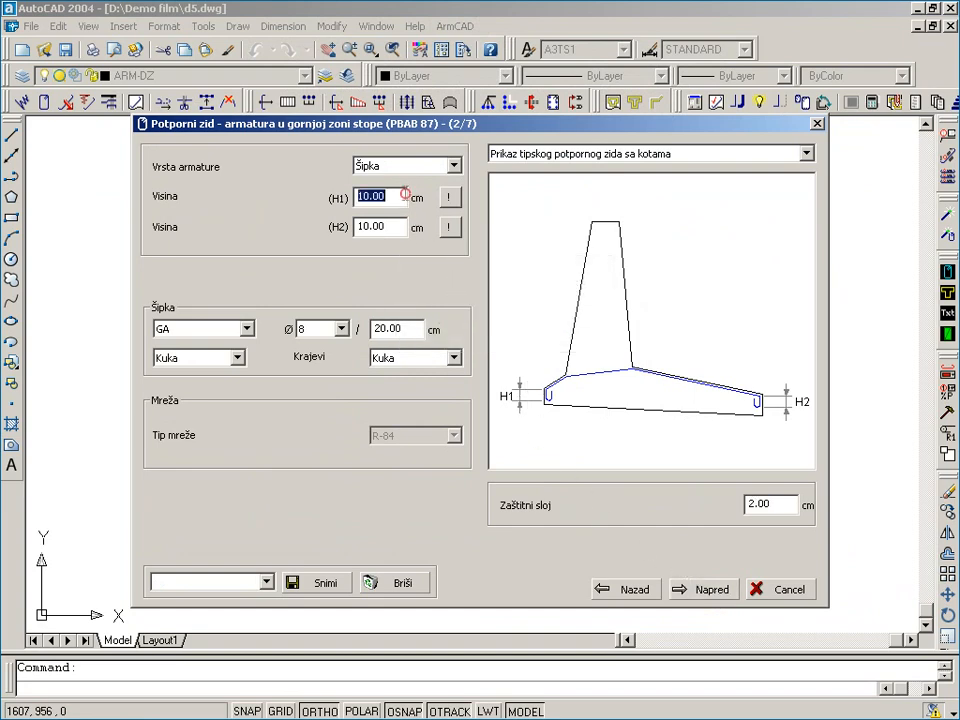
type("26.00")
key("Tab")
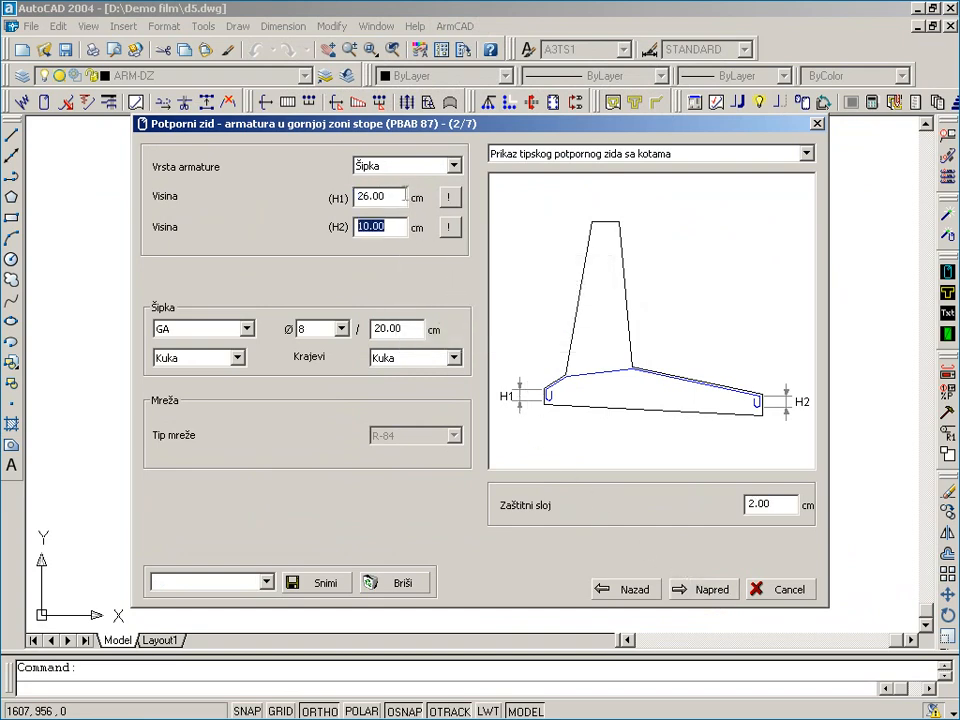
type("26.00")
key("Tab")
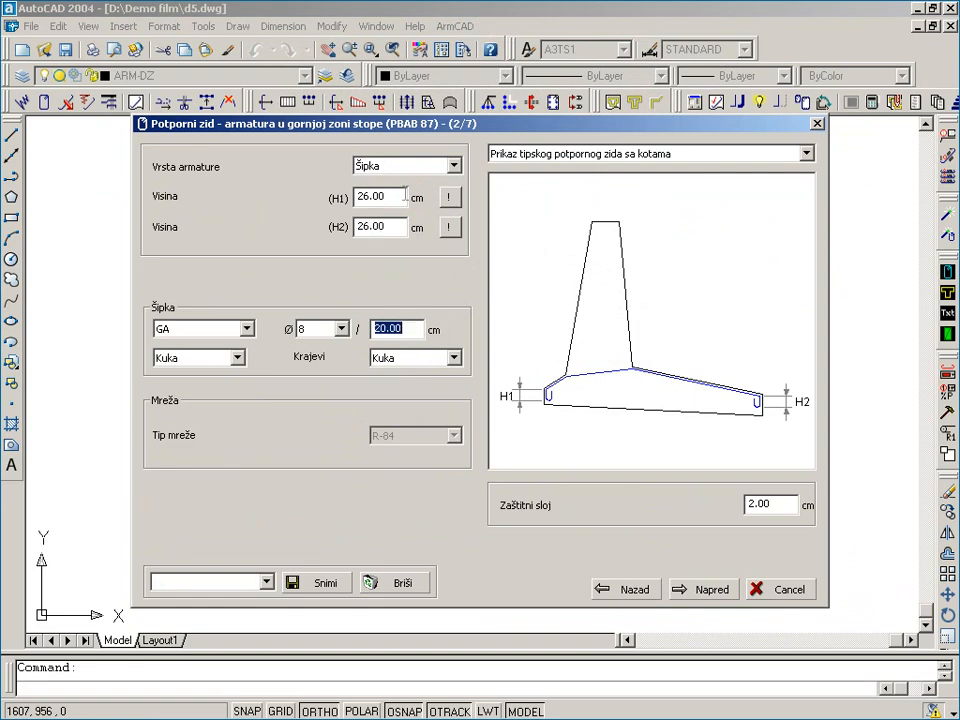
- Set the upper-zone bars to steel grade RA1, diameter 10 and spacing 15 cm
left_click(247, 329)
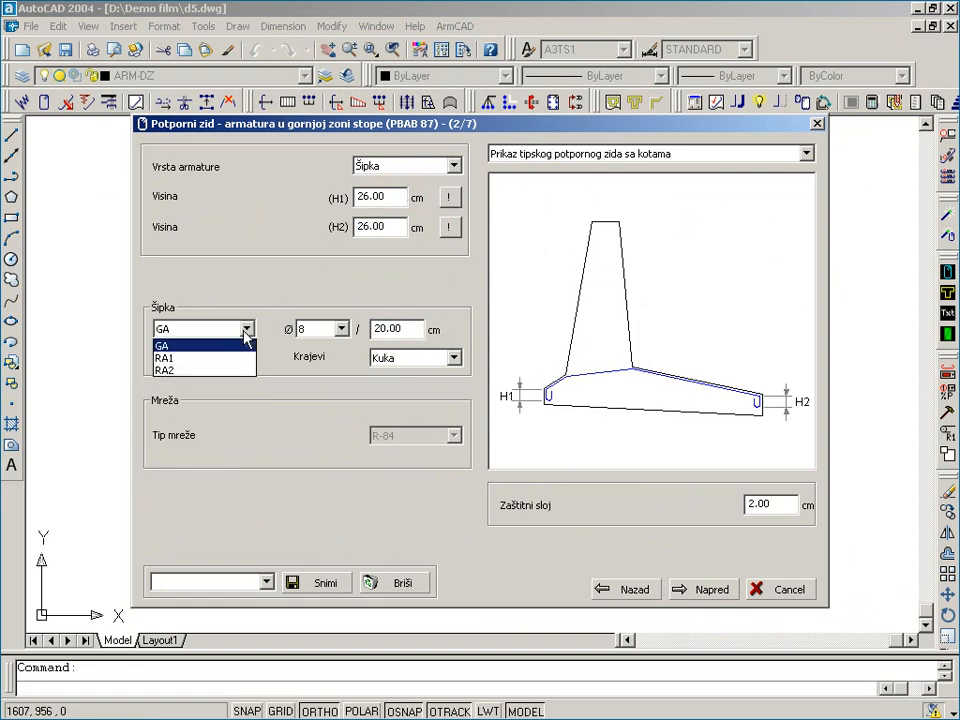
left_click(238, 360)
left_click(342, 329)
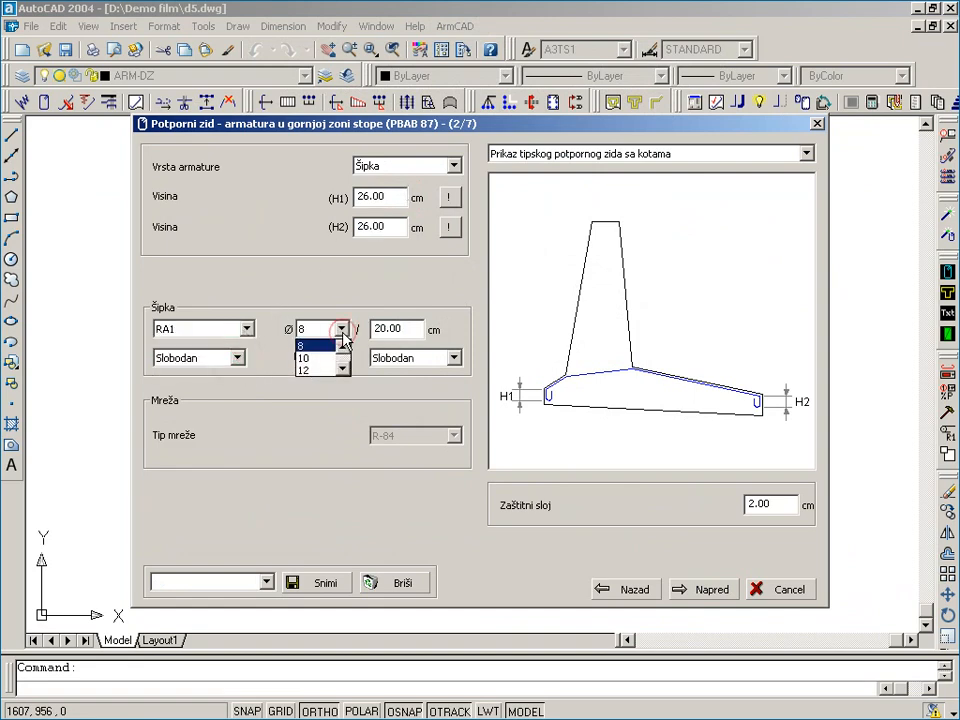
left_click(328, 358)
double_click(400, 331)
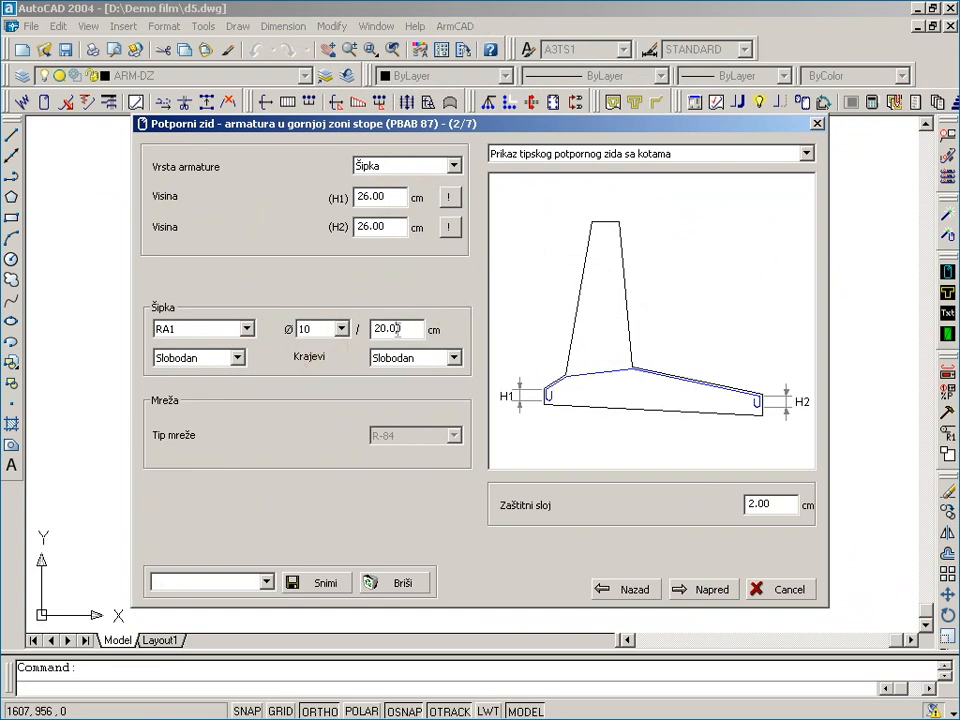
type("15")
key("Tab")
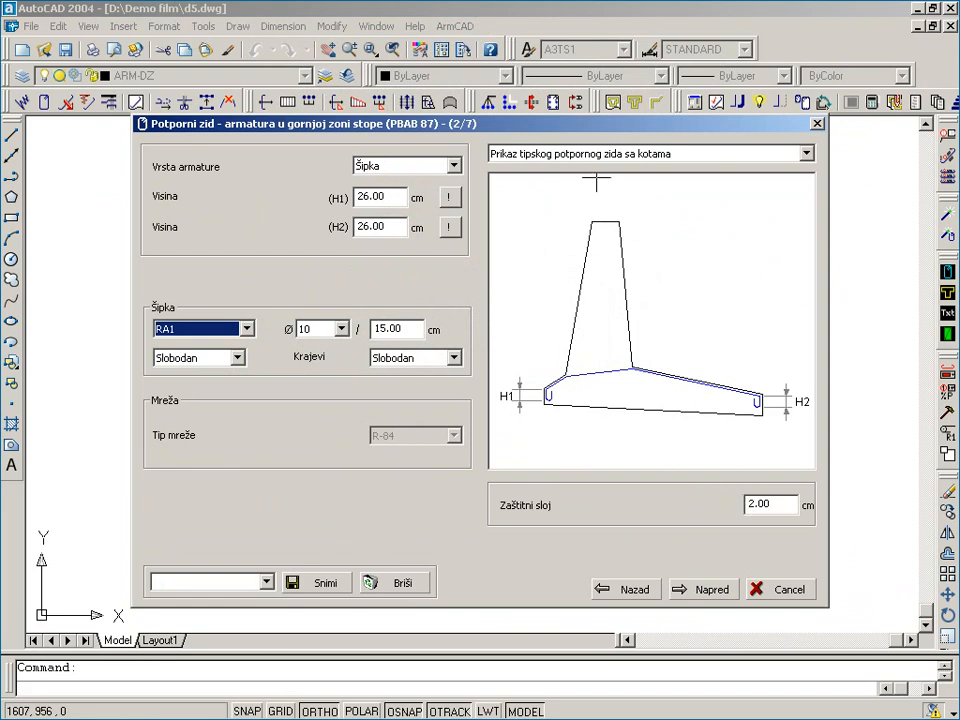
- Inspect the upper reinforcement on the defined wall's footing, and proceed to the lower-zone reinforcement
left_click(585, 153)
left_click(589, 185)
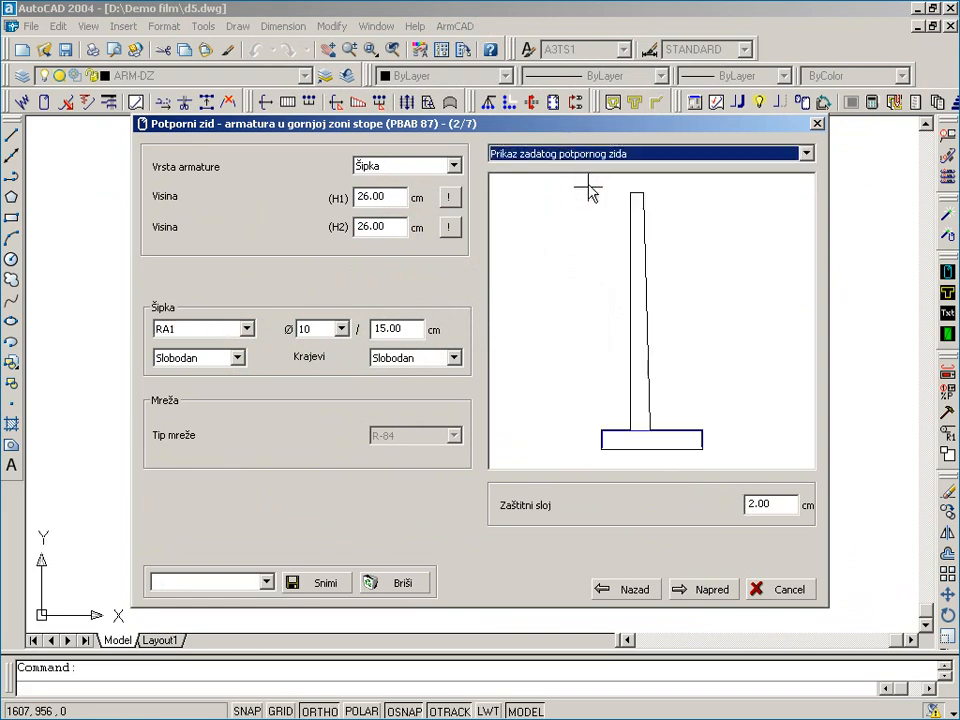
middle_click_drag(643, 429, 648, 325)
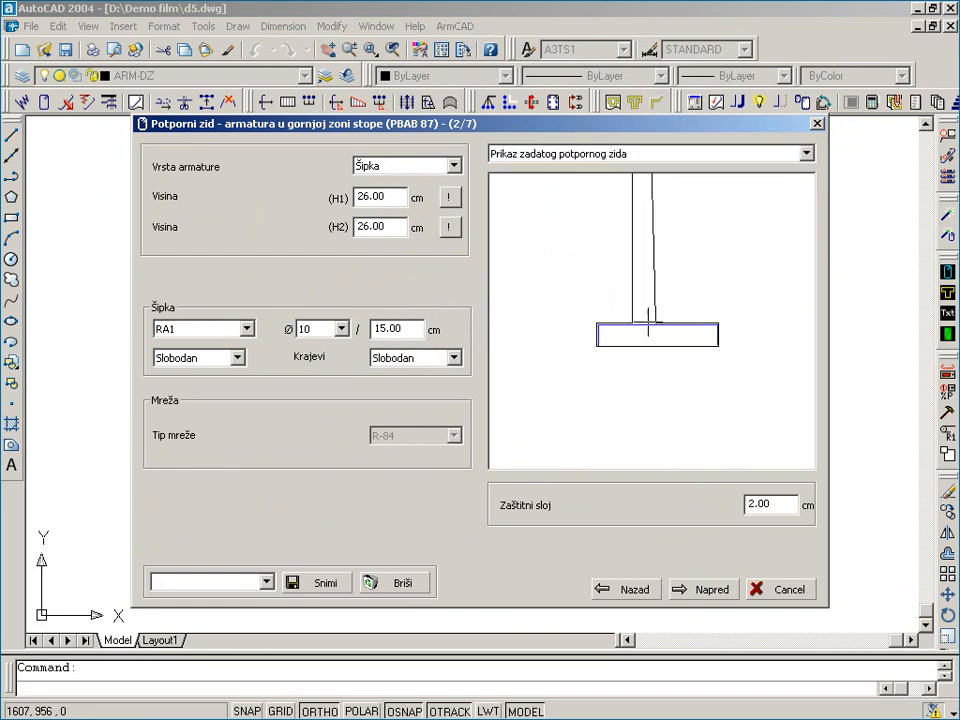
scroll(647, 322, "up", 3)
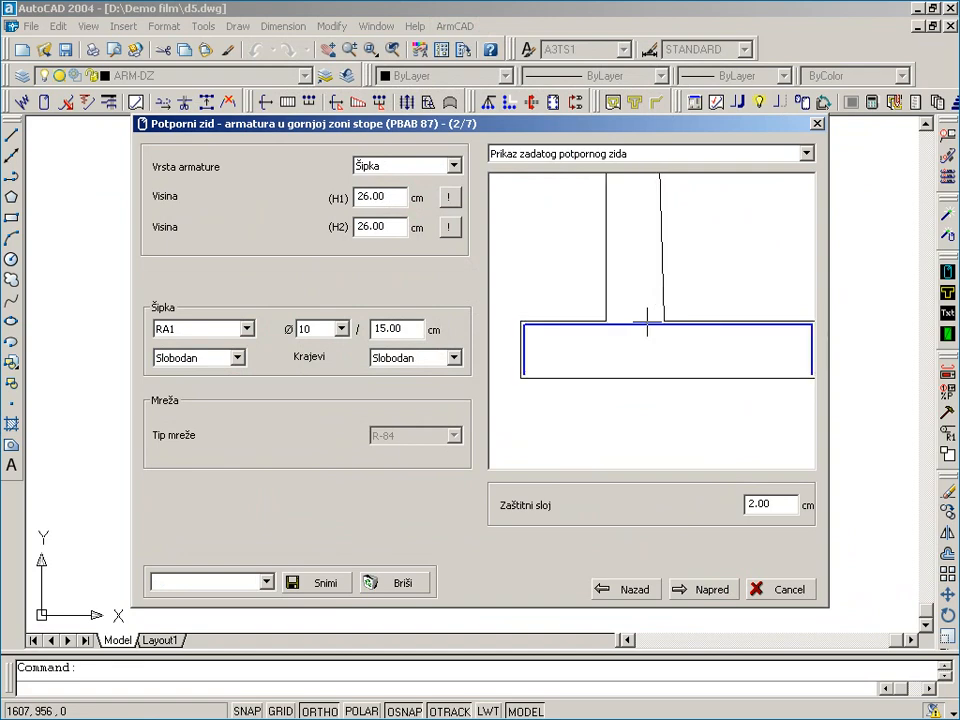
left_click(712, 589)
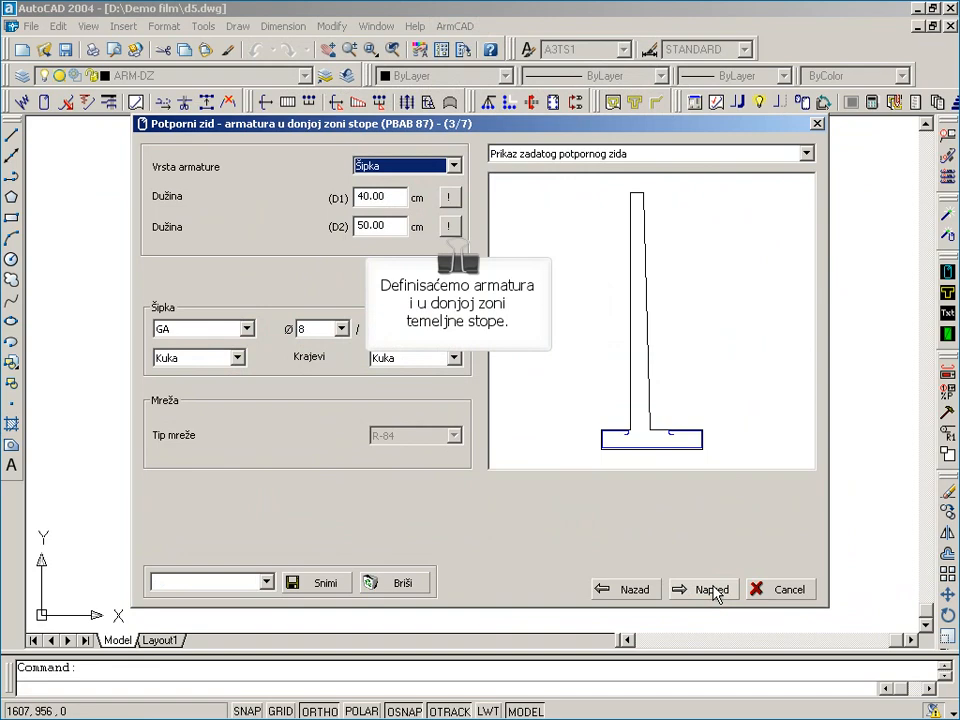
- Show the typical wall with dimensions and set the lower reinforcement lengths D1 and D2 to 0 cm
left_click(577, 154)
left_click(577, 172)
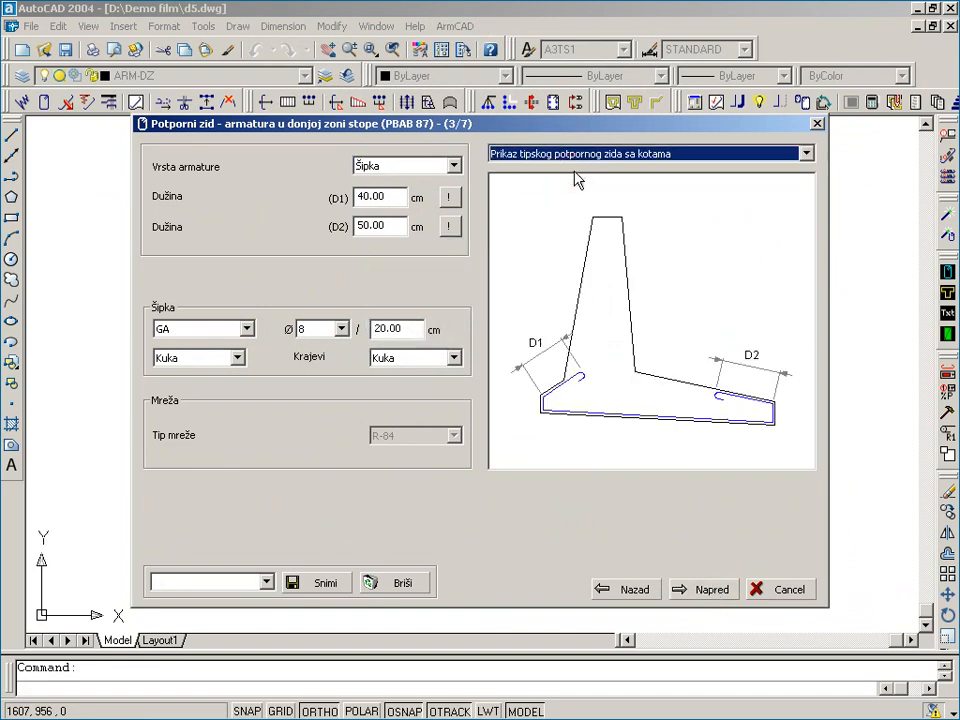
double_click(397, 198)
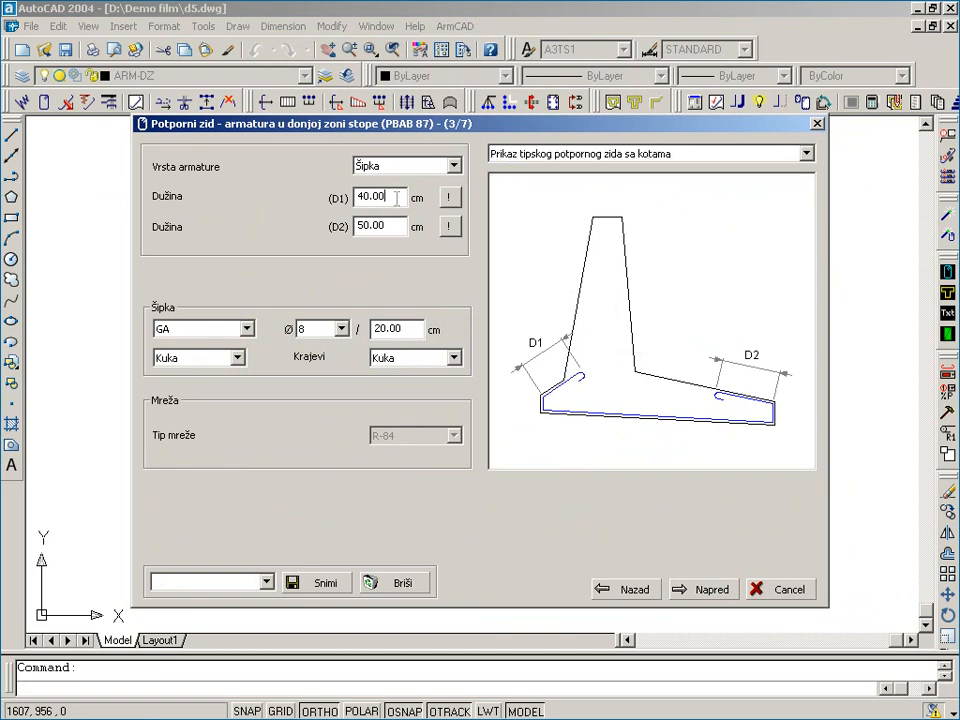
type("0")
key("Tab")
type("0")
key("Tab")
- Set the lower-zone bars to steel grade RA1, diameter 10 and spacing 15 cm
left_click(246, 329)
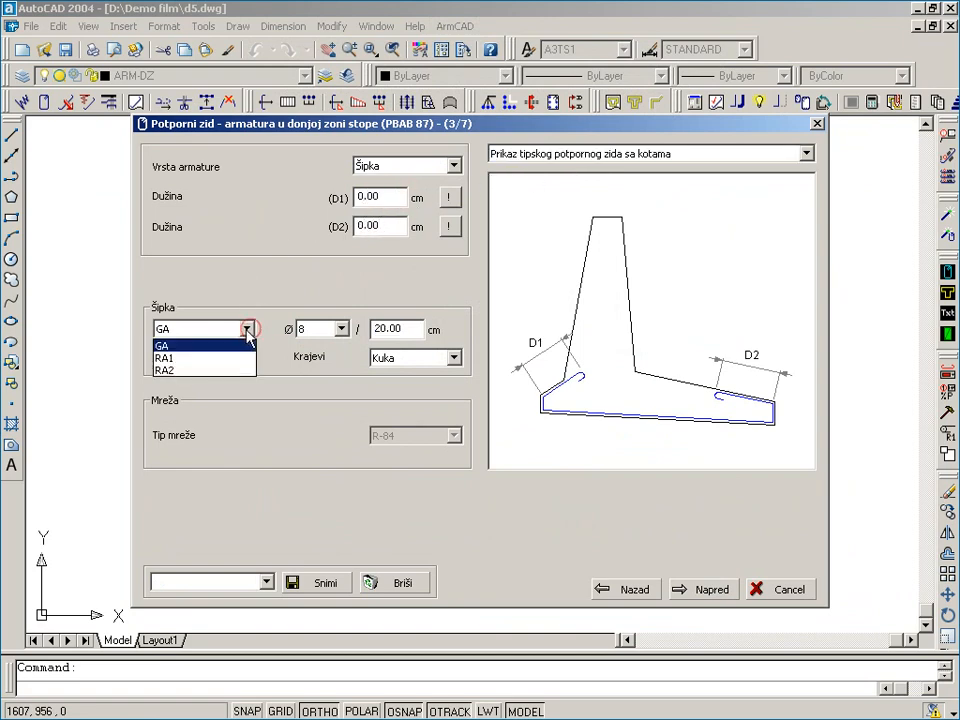
left_click(210, 358)
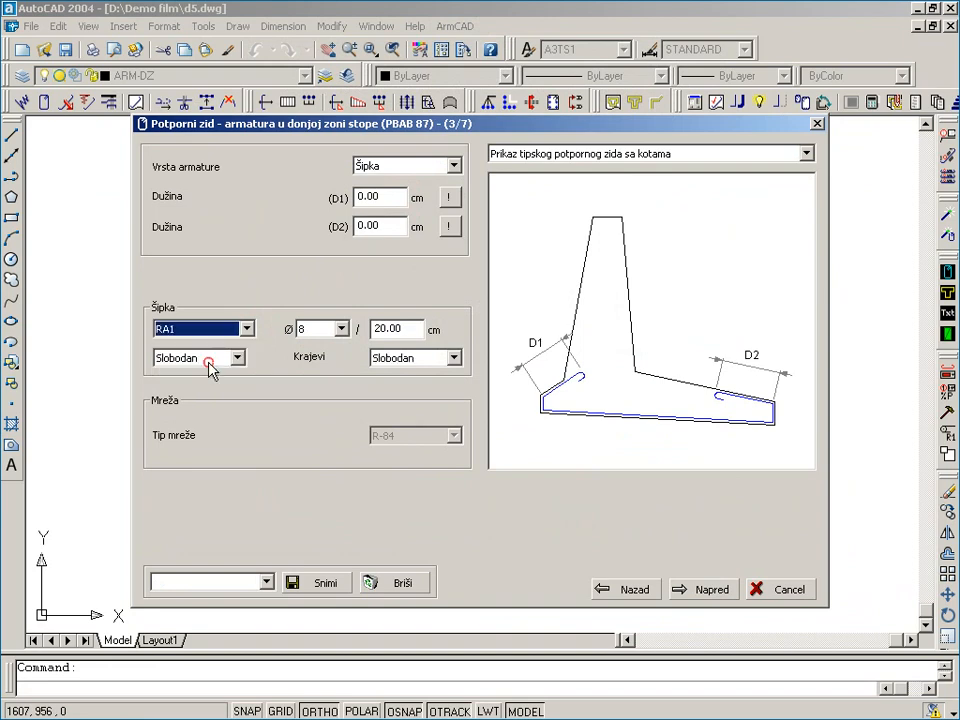
left_click(340, 329)
left_click(325, 357)
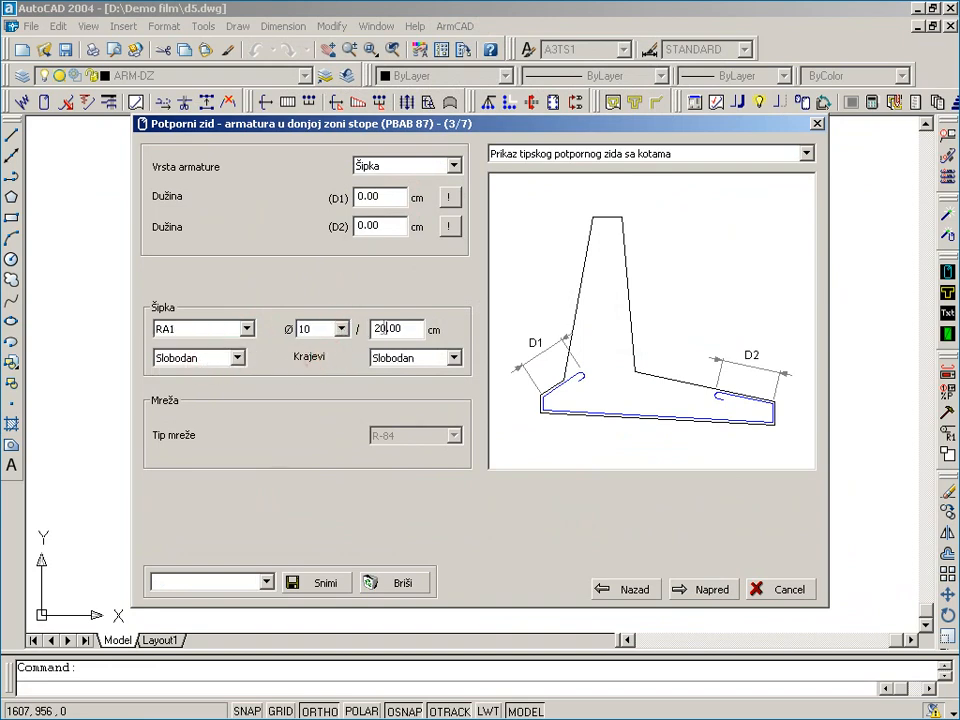
double_click(384, 328)
type("15")
key("Tab")
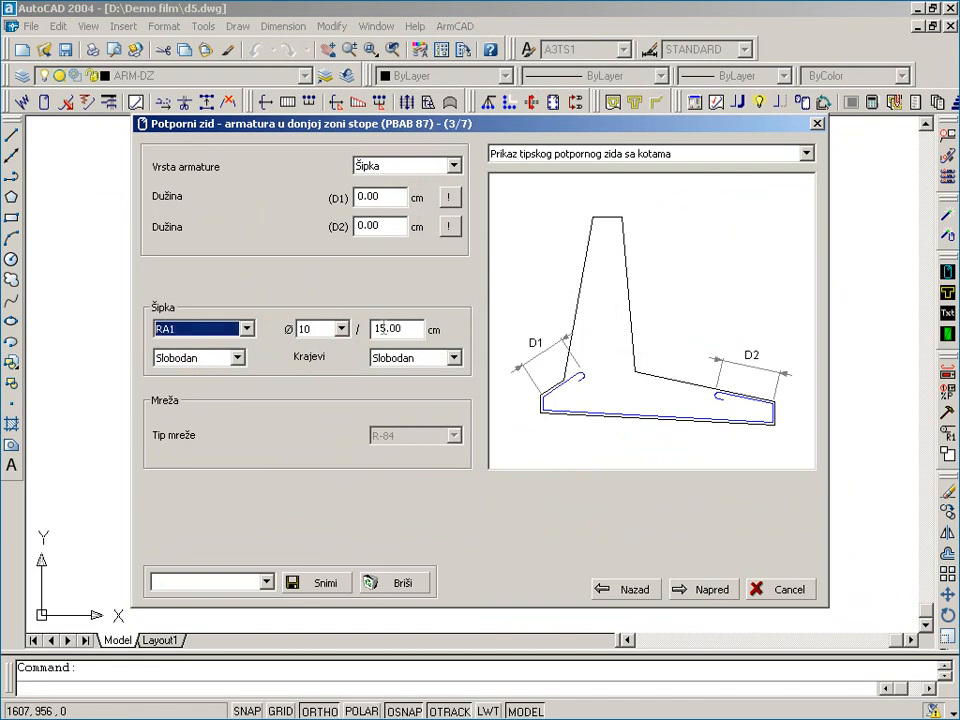
- Switch the preview to the defined wall and inspect the lower reinforcement in its footing up close
left_click(545, 155)
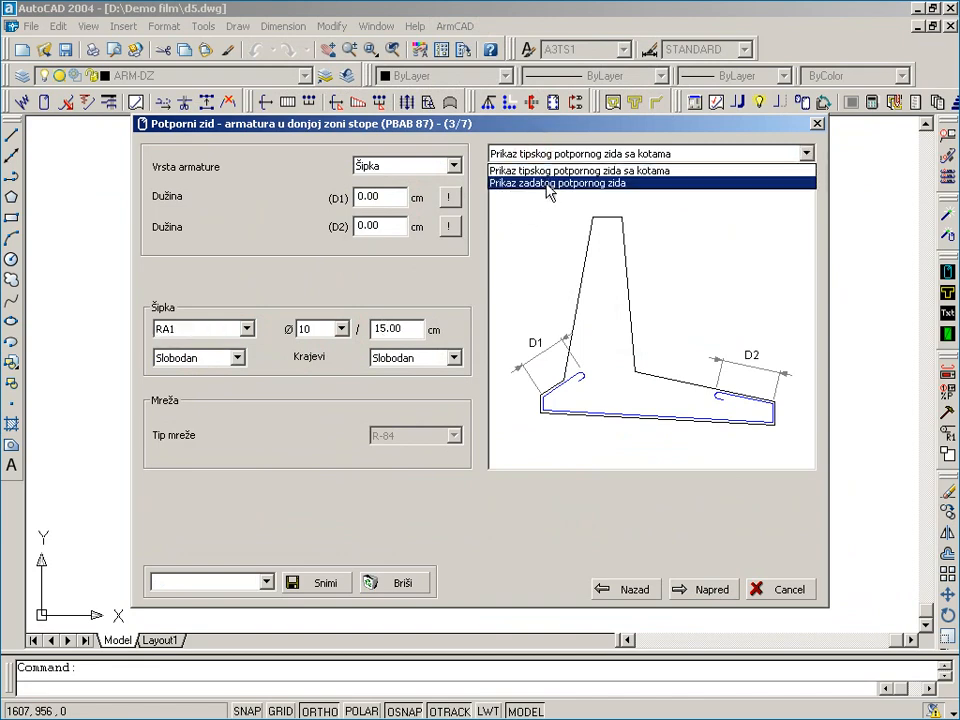
left_click(550, 185)
middle_click_drag(606, 441, 606, 364)
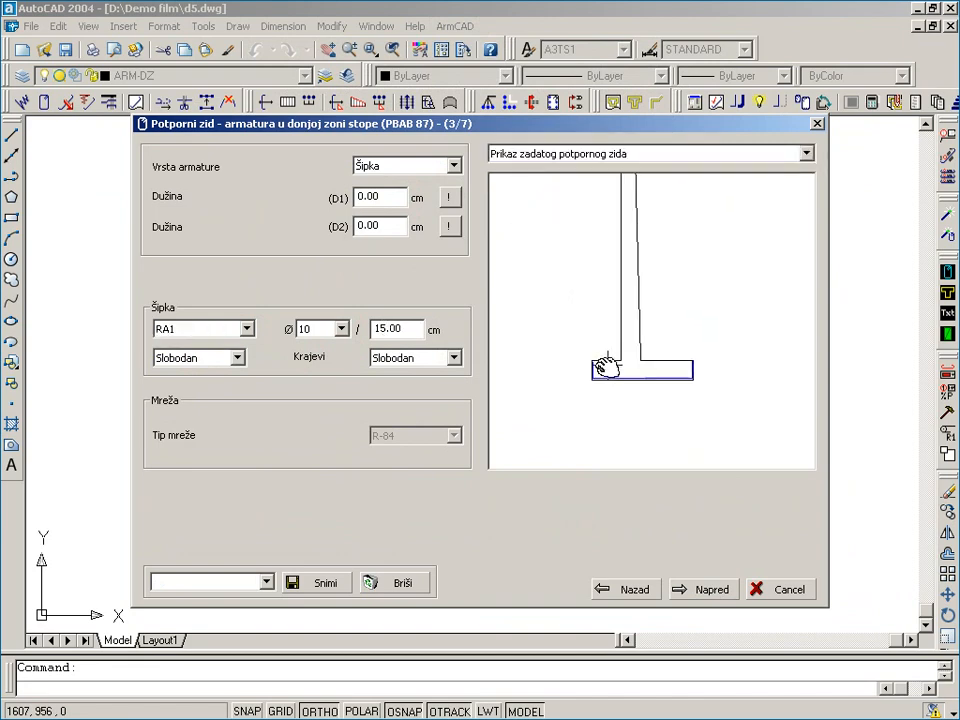
scroll(609, 366, "up", 1)
scroll(609, 366, "up", 1)
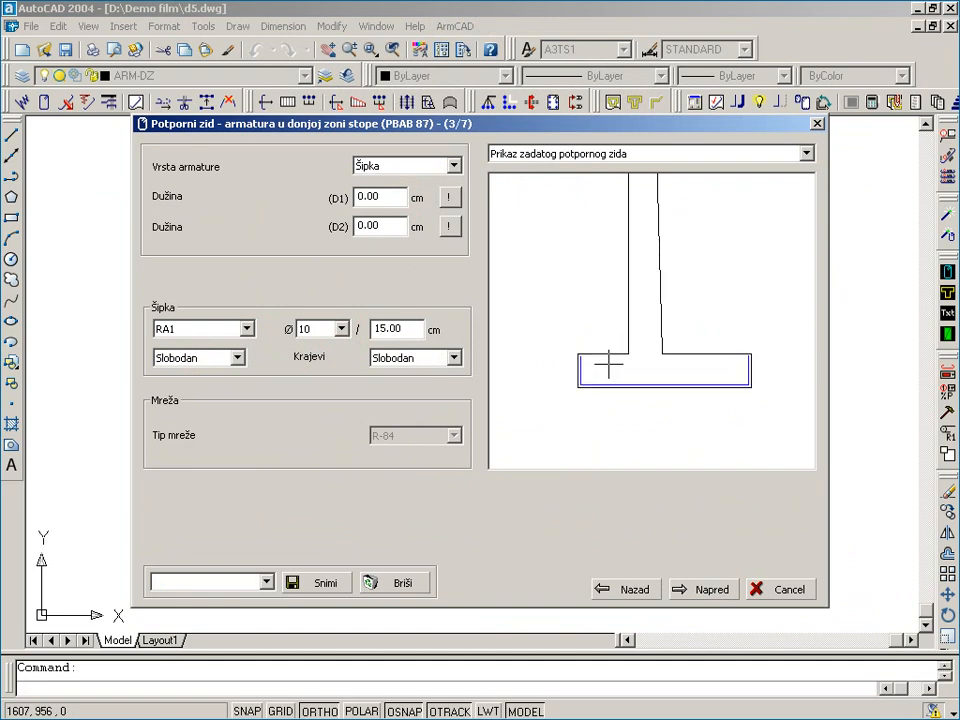
- Proceed to the bars anchoring the wall in the footing and show the typical wall with dimensions
scroll(609, 366, "up", 1)
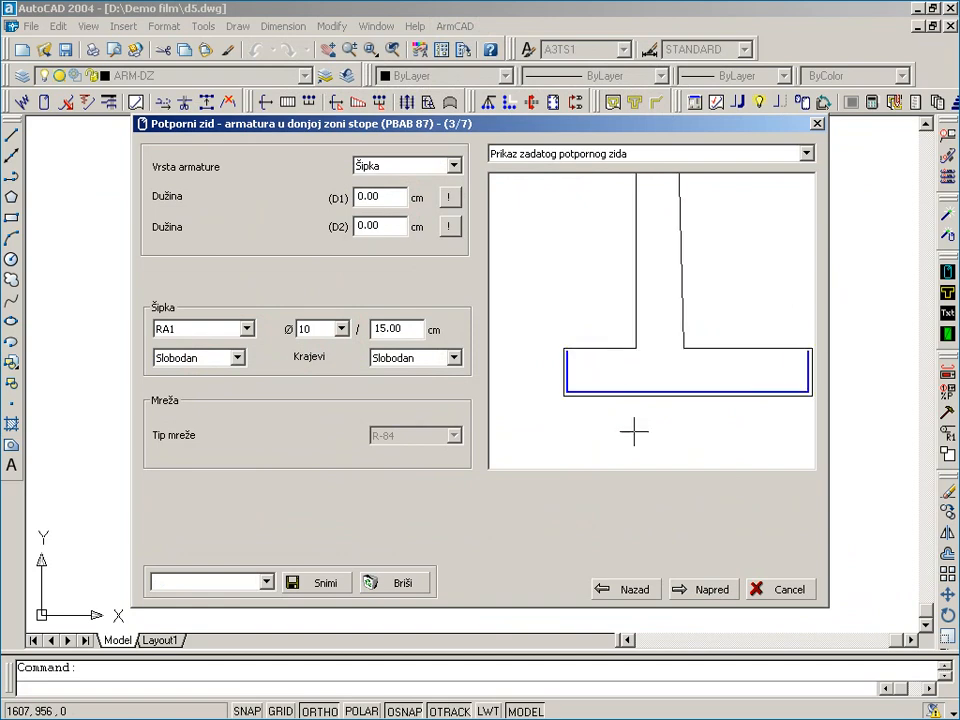
left_click(712, 592)
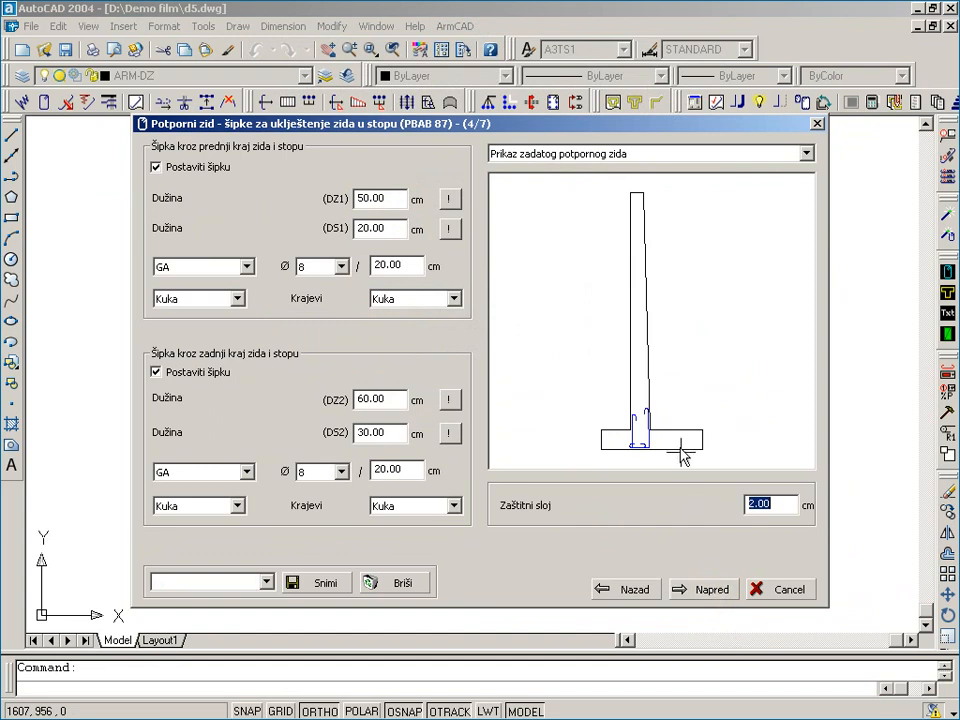
left_click(570, 158)
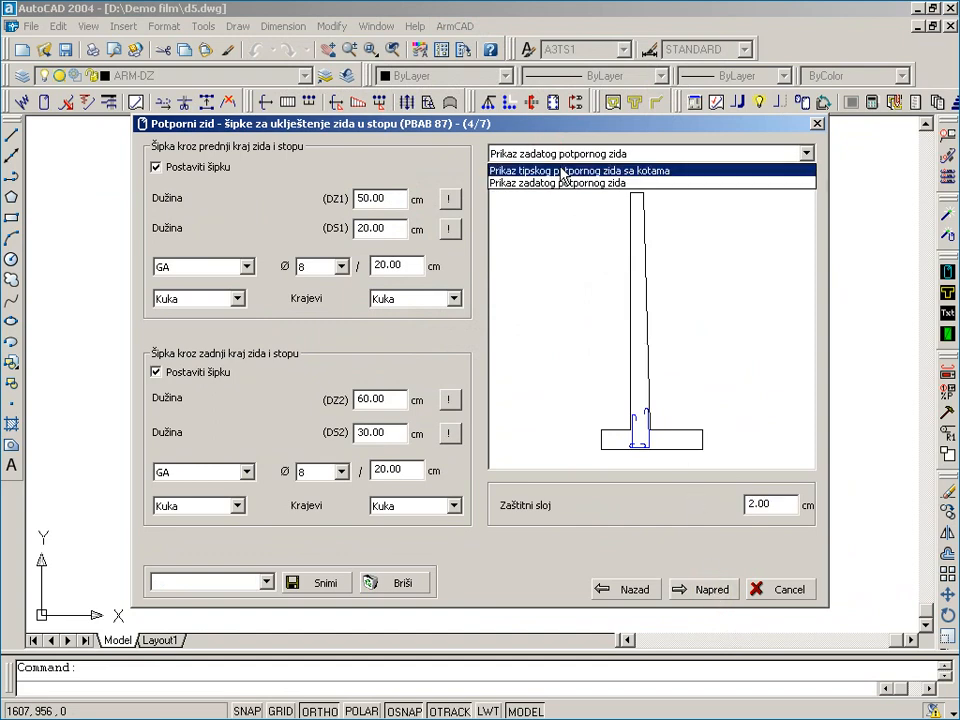
left_click(561, 172)
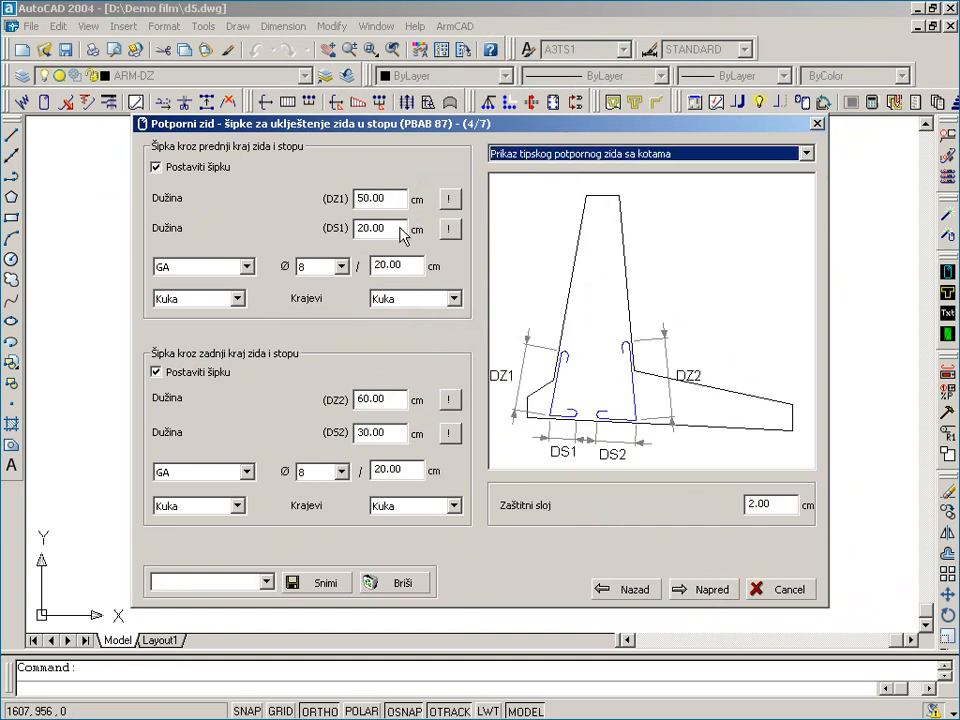
- Leave out the bar through the wall's rear side and set the front bar's lengths DZ1 to 200 cm and DS1 to 105 cm
left_click(177, 370)
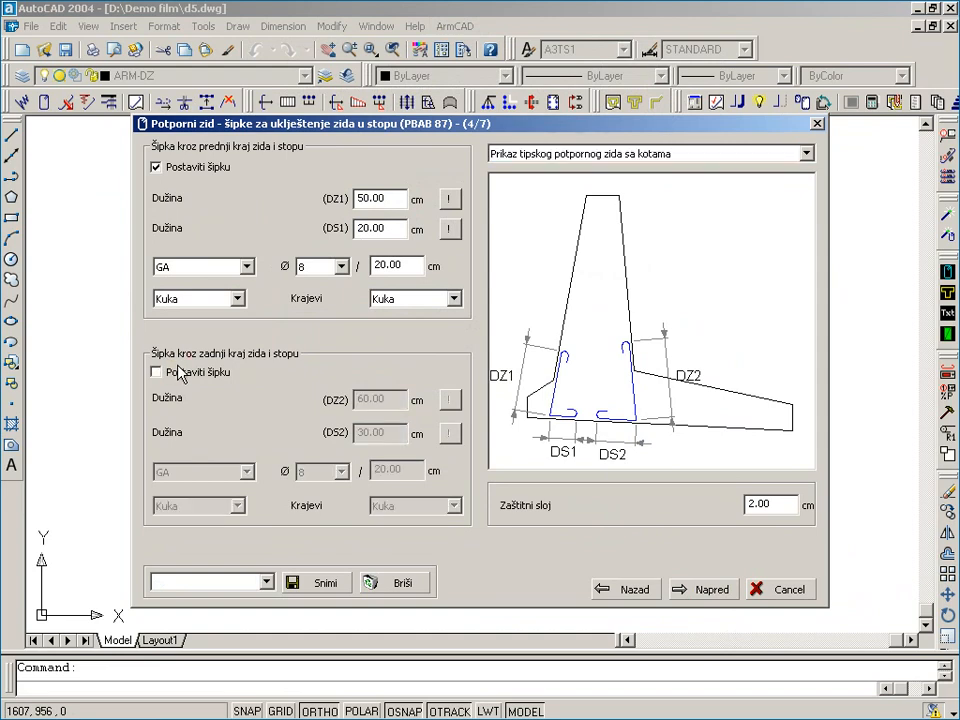
double_click(368, 198)
type("200")
key("Tab")
type("105")
key("Tab")
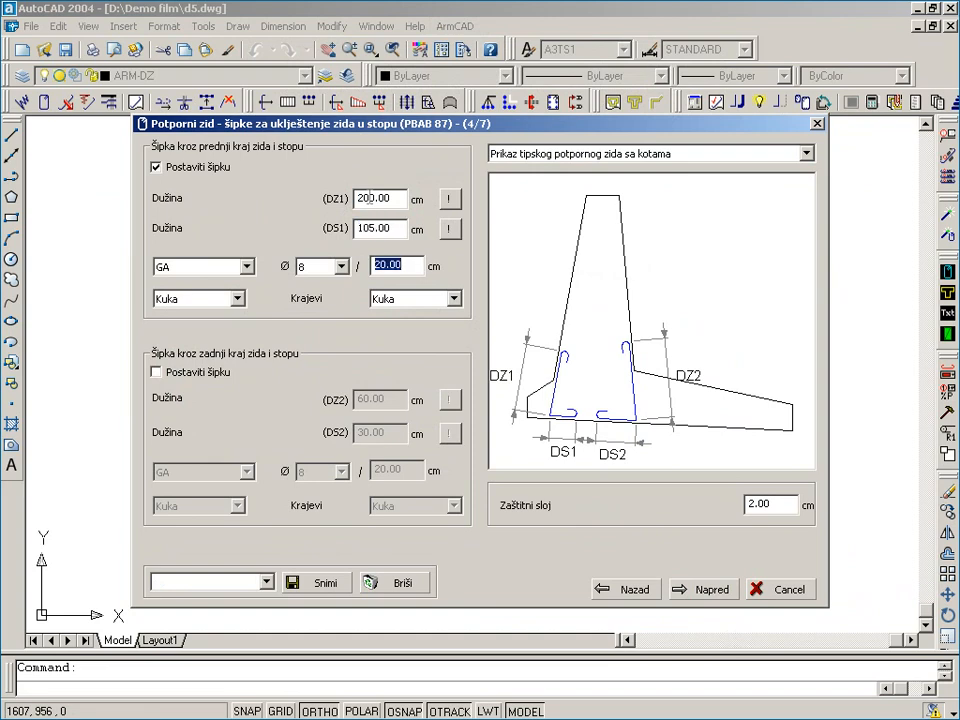
- Set the front anchoring bar to steel grade RA1, diameter 10 and spacing 15 cm
left_click(246, 267)
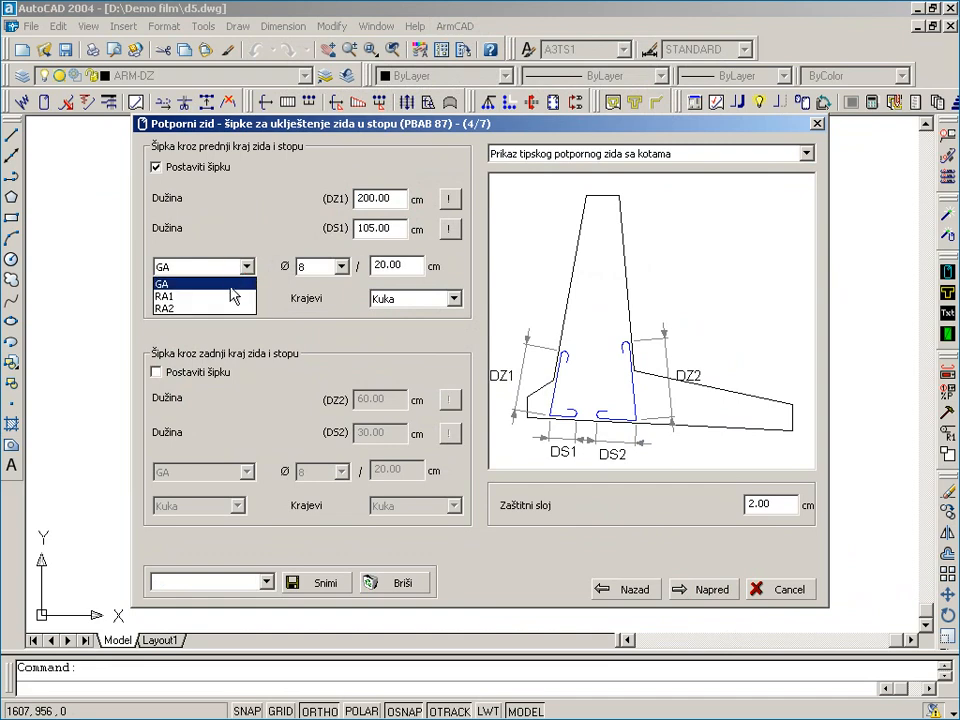
left_click(234, 296)
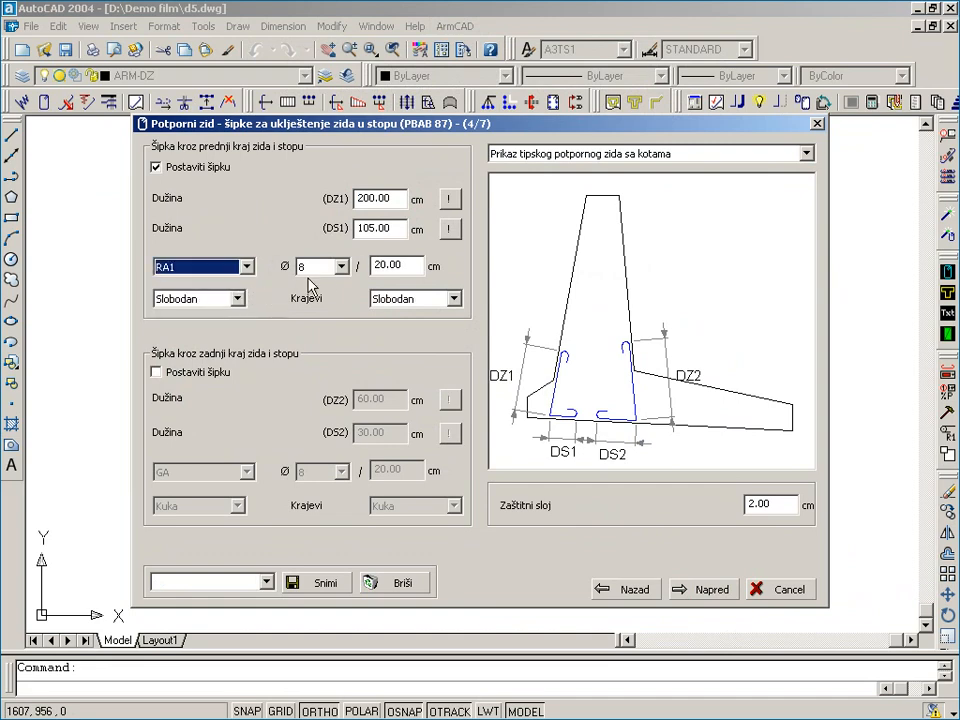
left_click(320, 267)
left_click(318, 295)
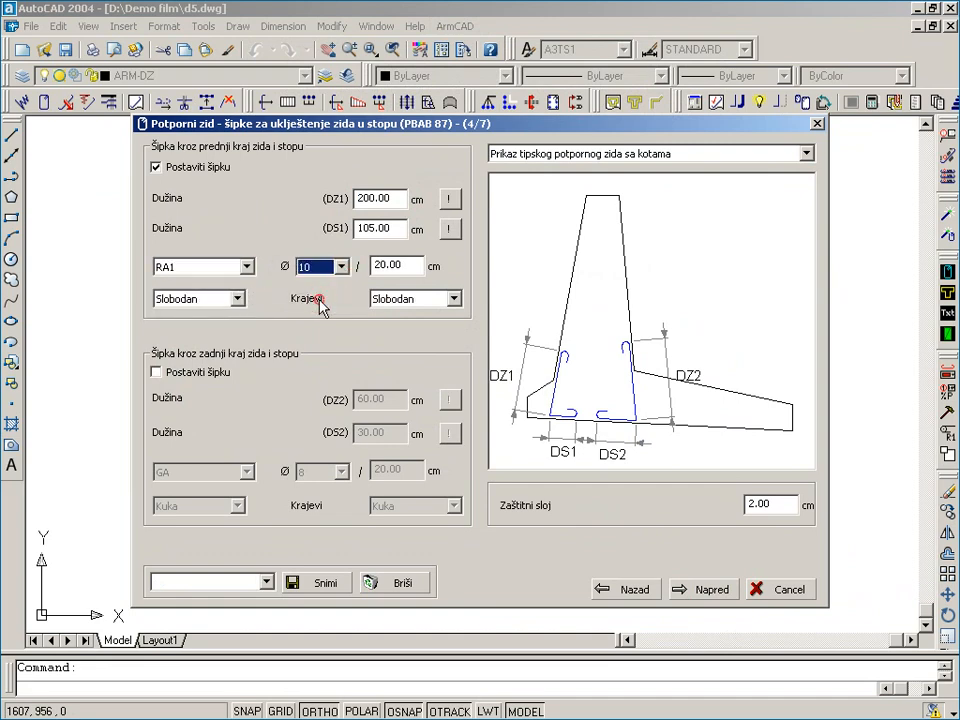
left_click(389, 267)
double_click(389, 267)
type("1")
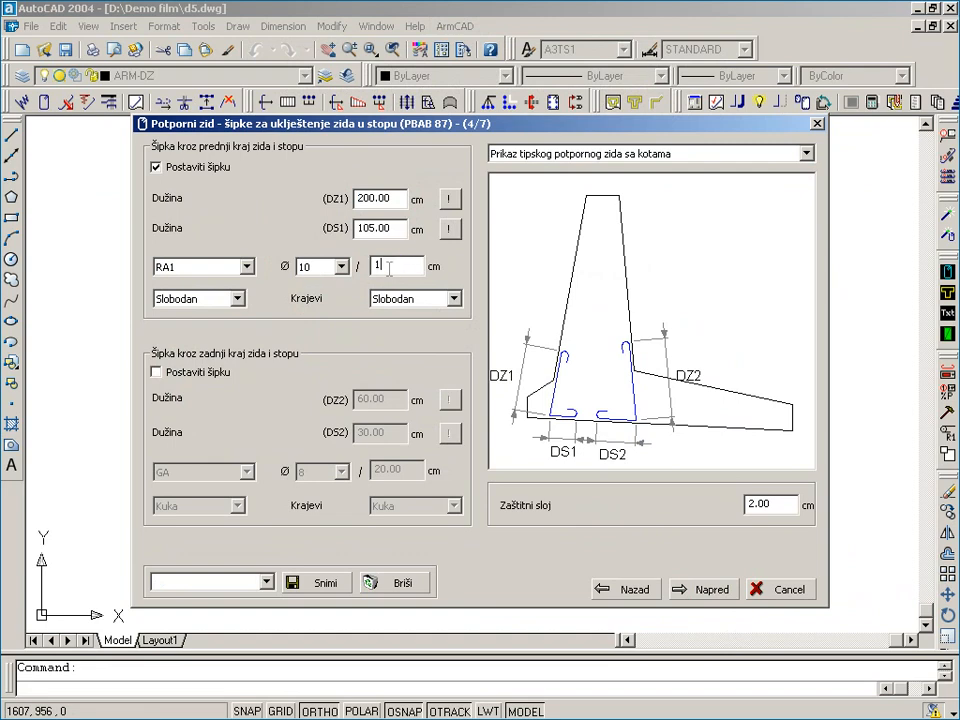
type("5")
key("Tab")
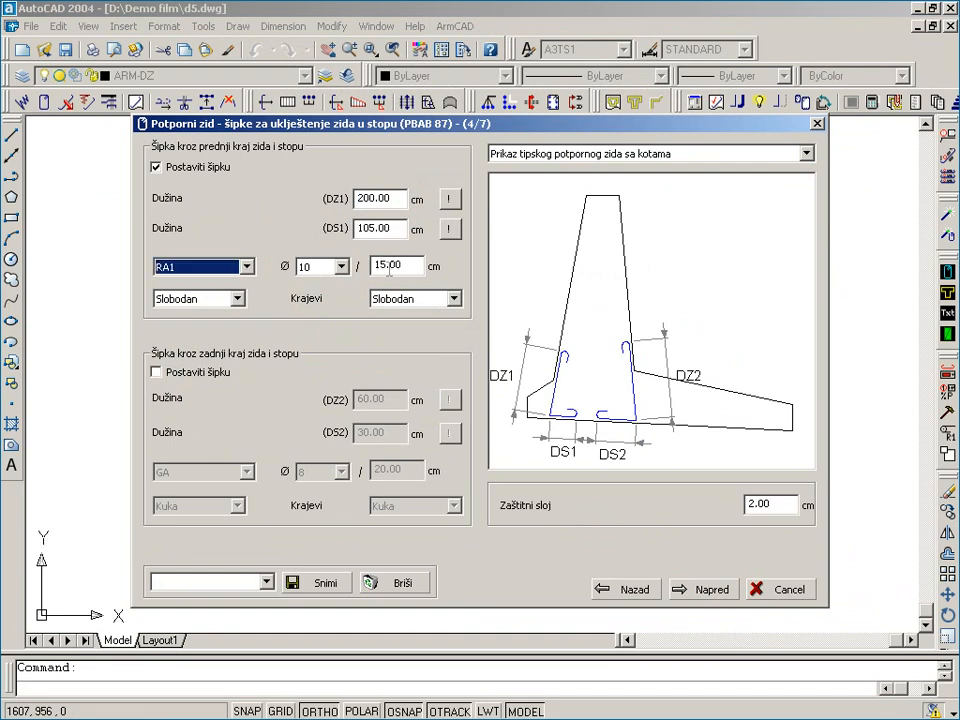
- Preview the defined wall and set the front anchoring bar's upper end to Pokazivač
left_click(550, 155)
left_click(555, 185)
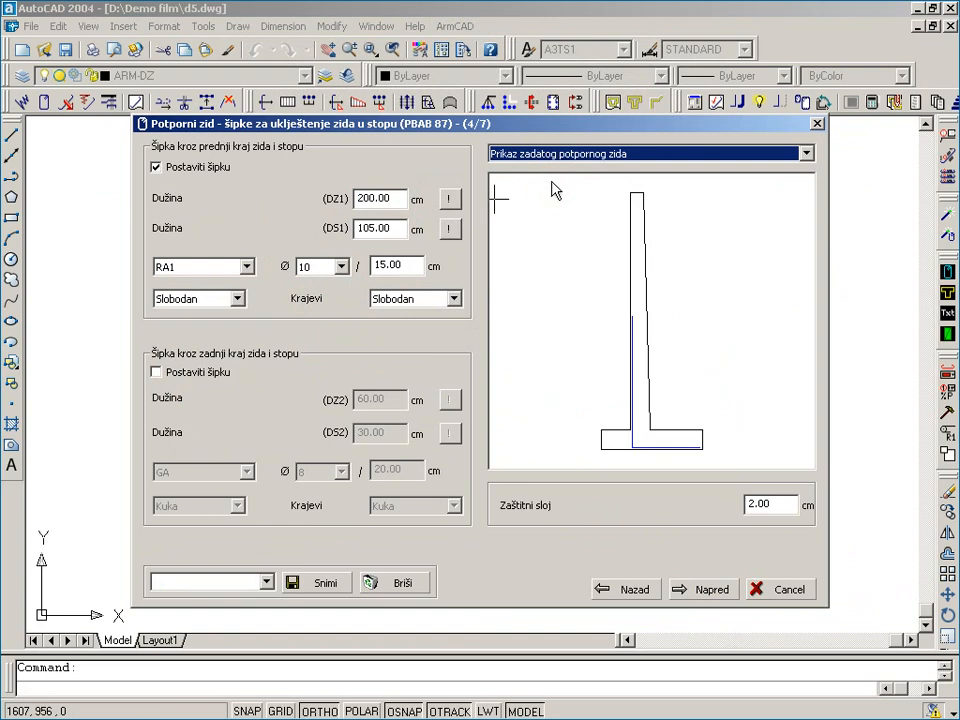
left_click(237, 298)
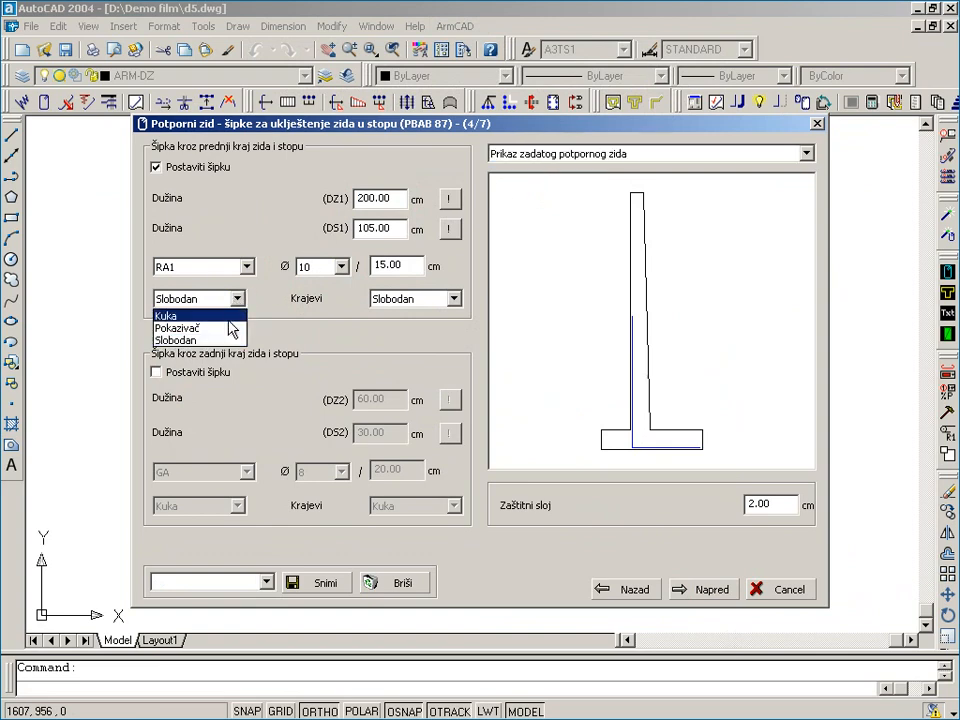
left_click(232, 329)
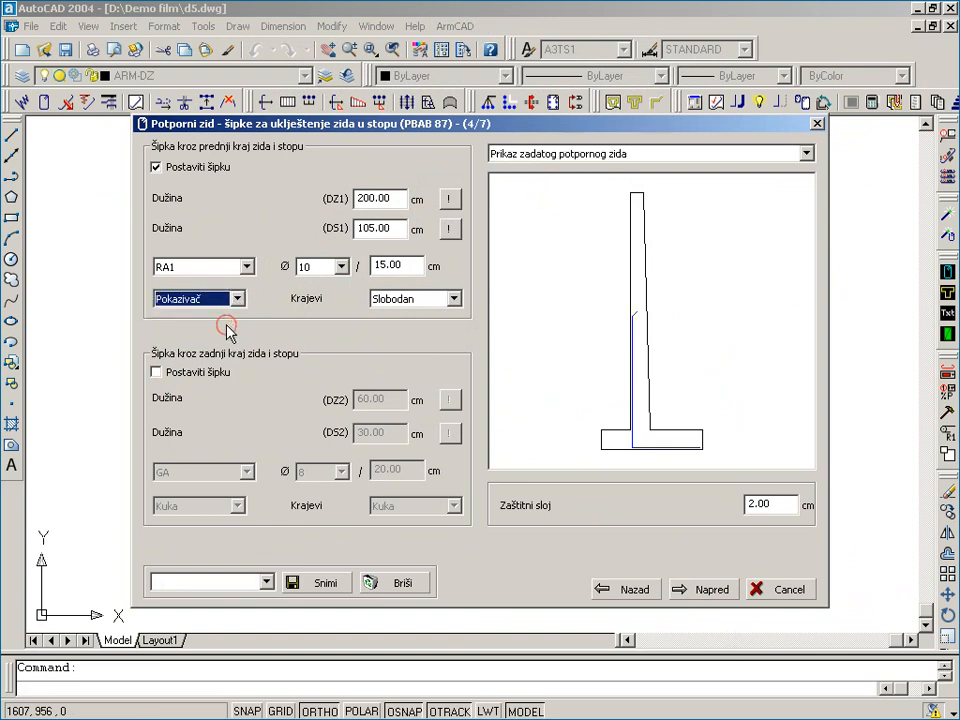
left_click(600, 324)
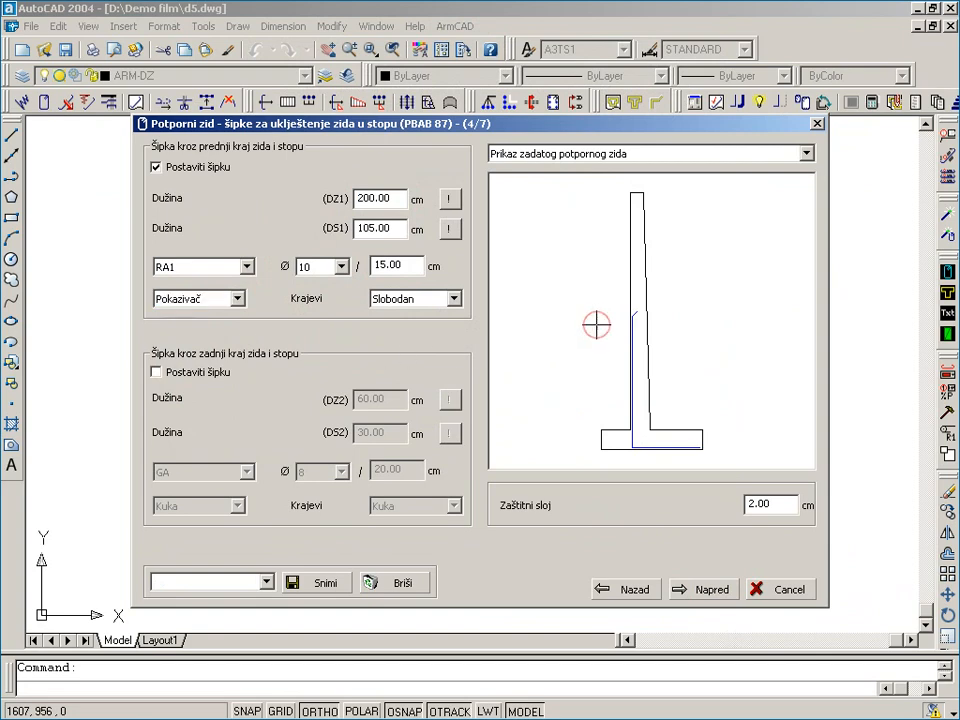
- Return the preview to the typical wall with dimensions and proceed to the wall reinforcement
left_click(574, 154)
left_click(577, 168)
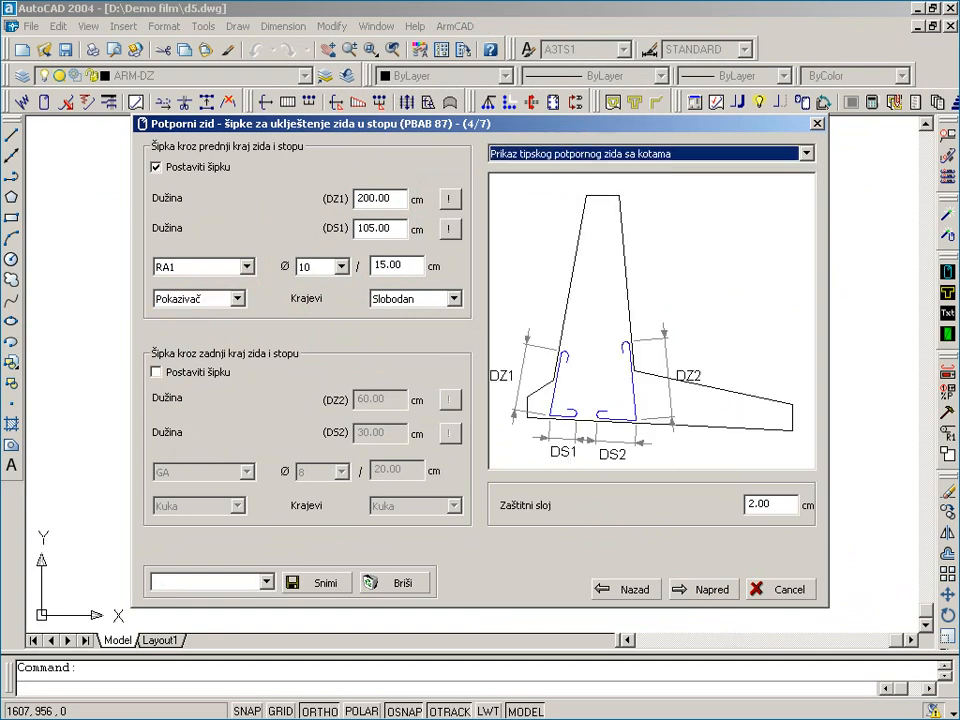
left_click(710, 590)
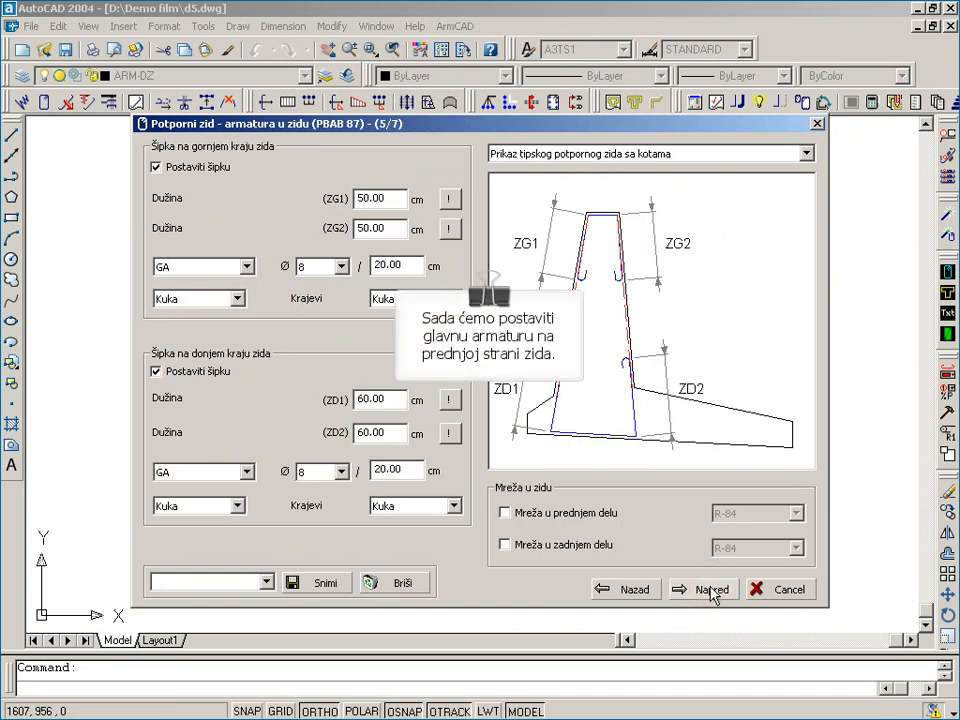
- Set the lengths of the bar at the wall's upper end to 232 cm for ZG1 and 10 cm for ZG2
left_click(401, 199)
double_click(401, 199)
type("232")
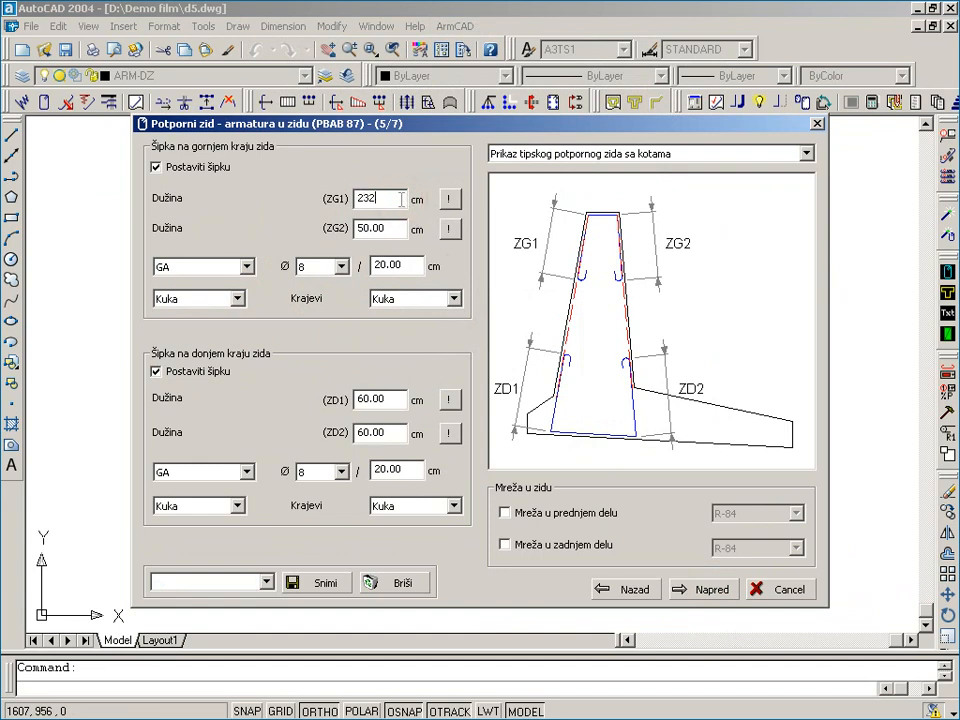
key("Tab")
type("10")
key("Tab")
- Set the wall's upper-end bar to steel grade RA1, diameter 10 and spacing 15 cm
left_click(246, 267)
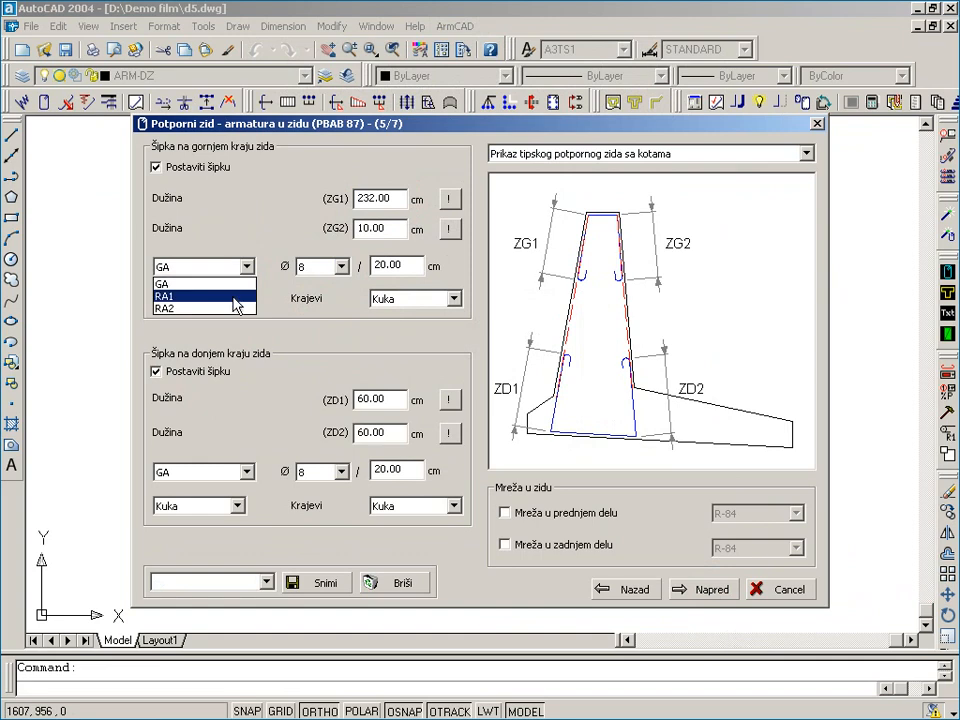
left_click(236, 297)
left_click(341, 266)
left_click(336, 293)
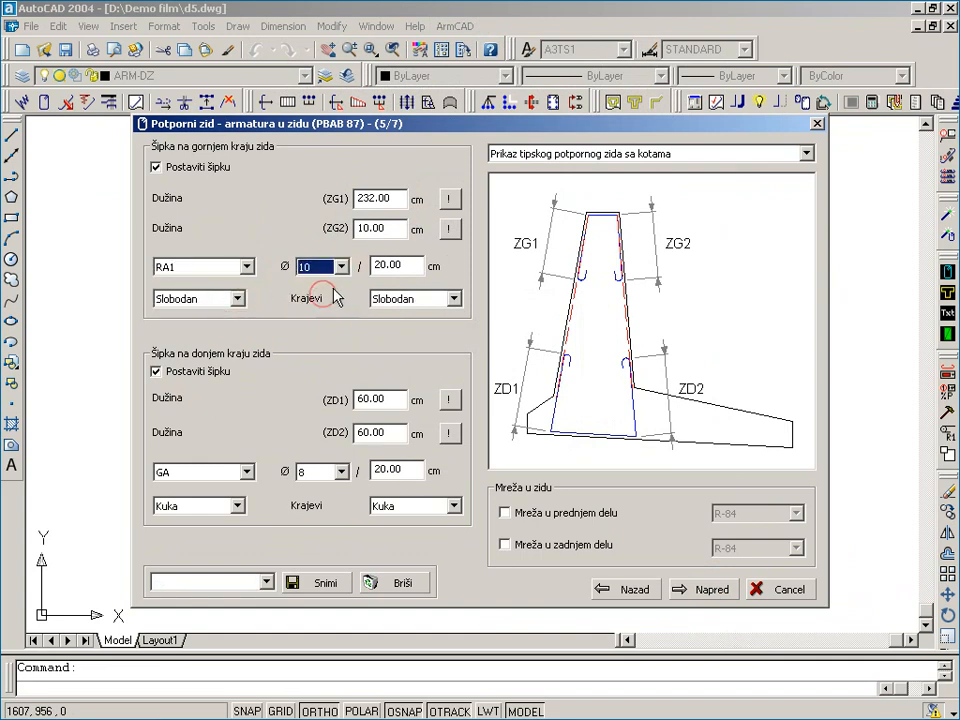
left_click(378, 265)
type("15")
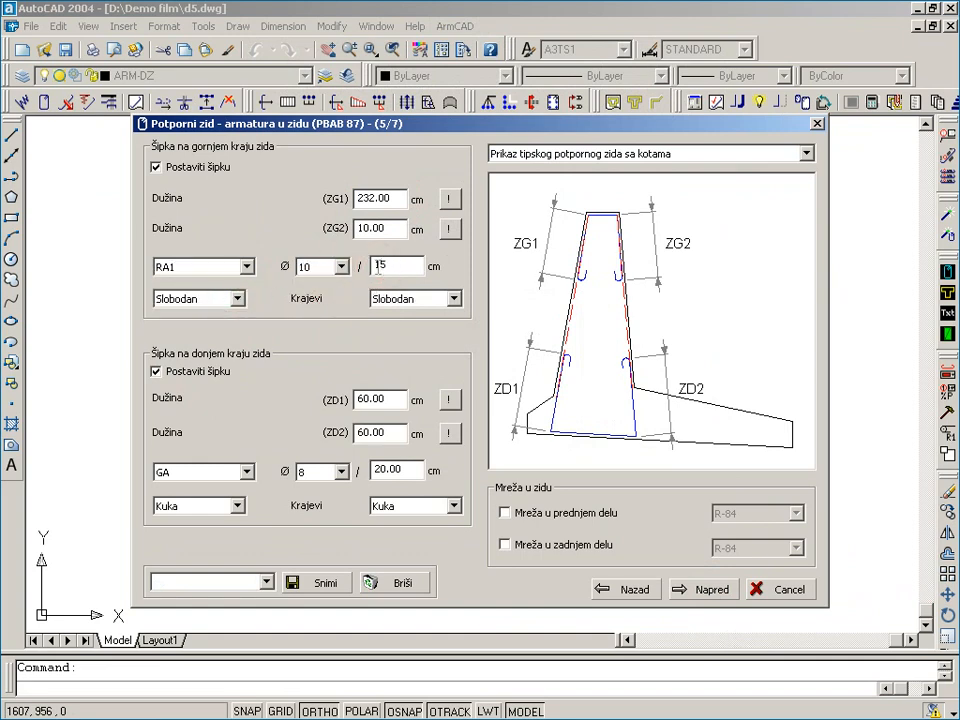
key("Tab")
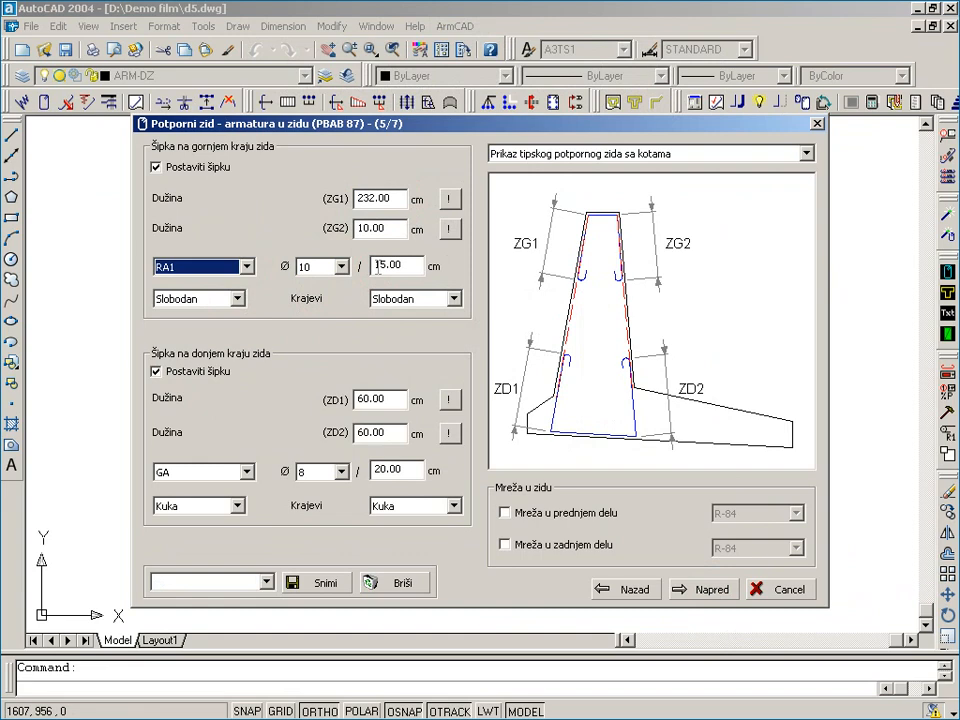
- Leave out the bar at the wall's lower end and switch the preview to the defined wall
left_click(205, 372)
left_click(544, 154)
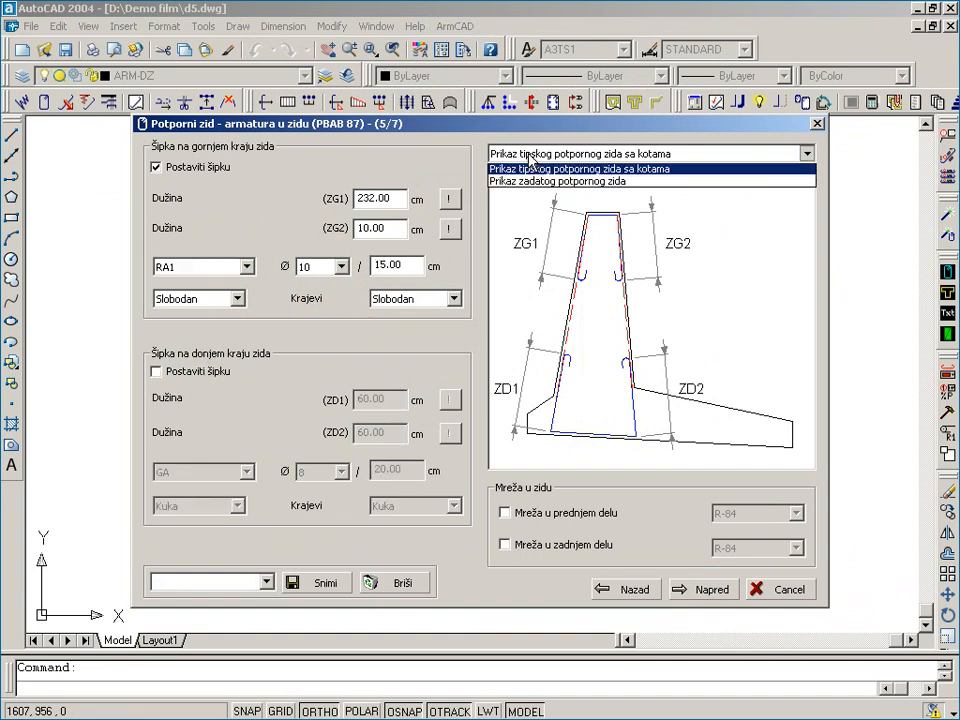
left_click(537, 184)
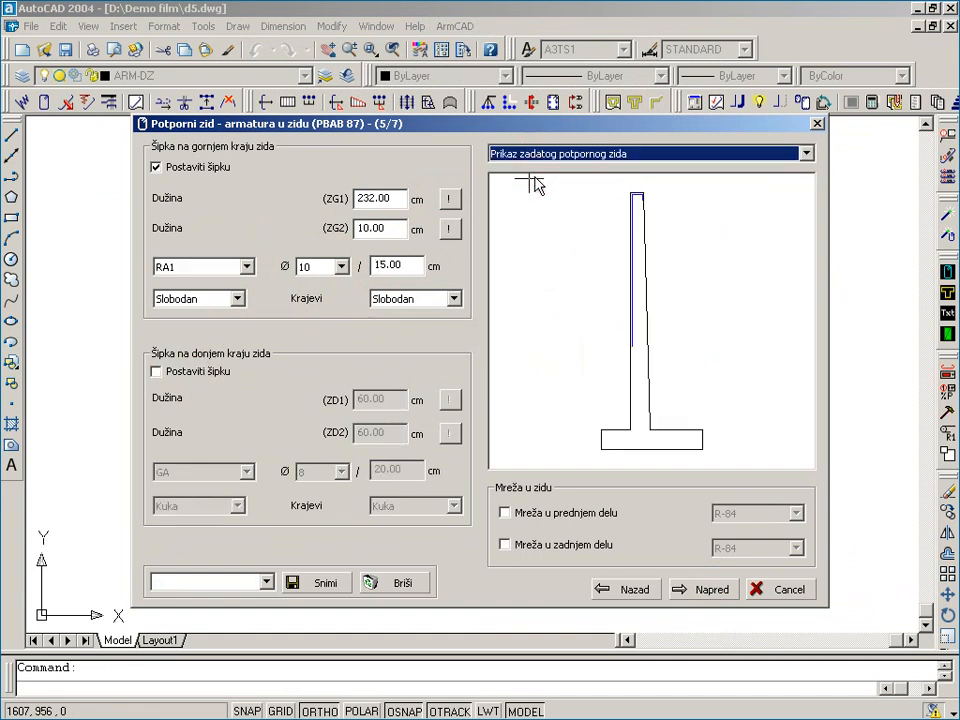
- Set the lower end of the upper bar's front leg to Pokazivač and proceed to the longitudinal reinforcement
left_click(208, 302)
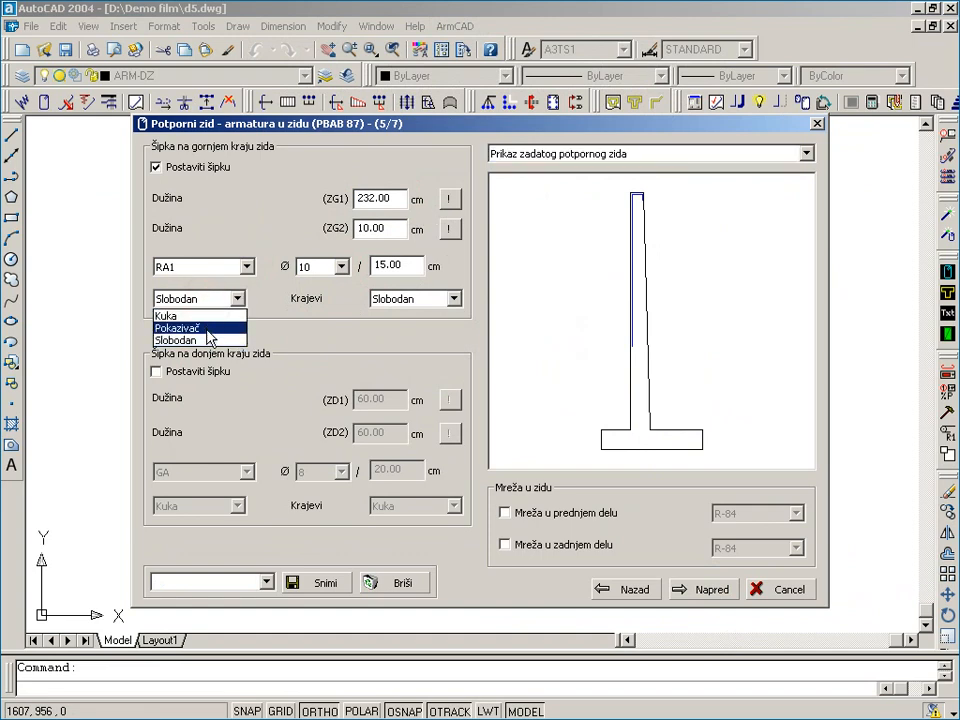
left_click(208, 327)
left_click(594, 354)
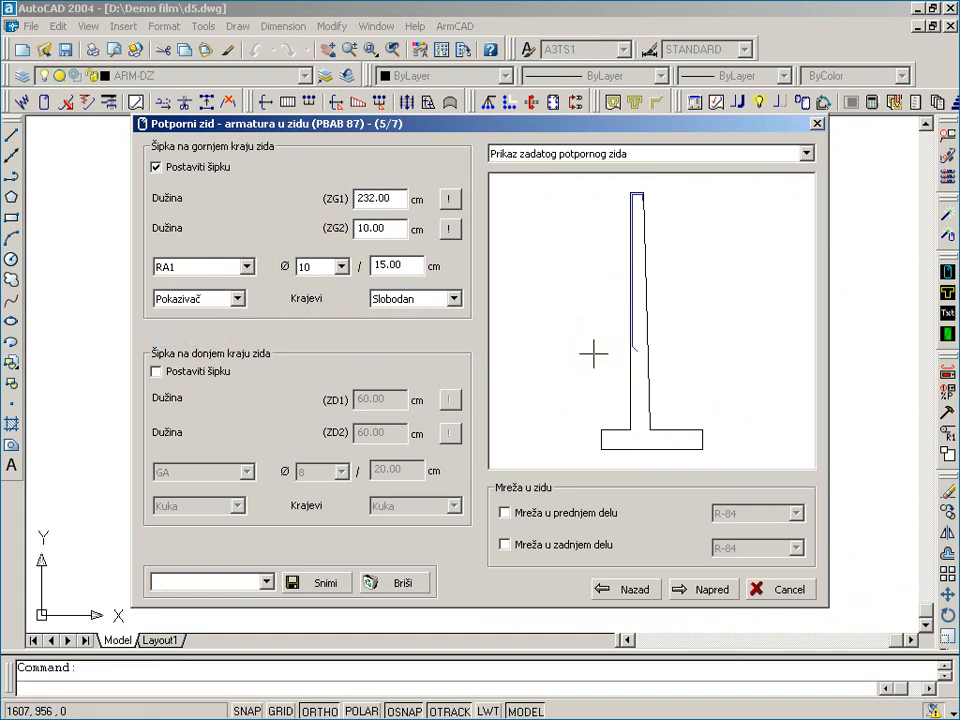
left_click(712, 590)
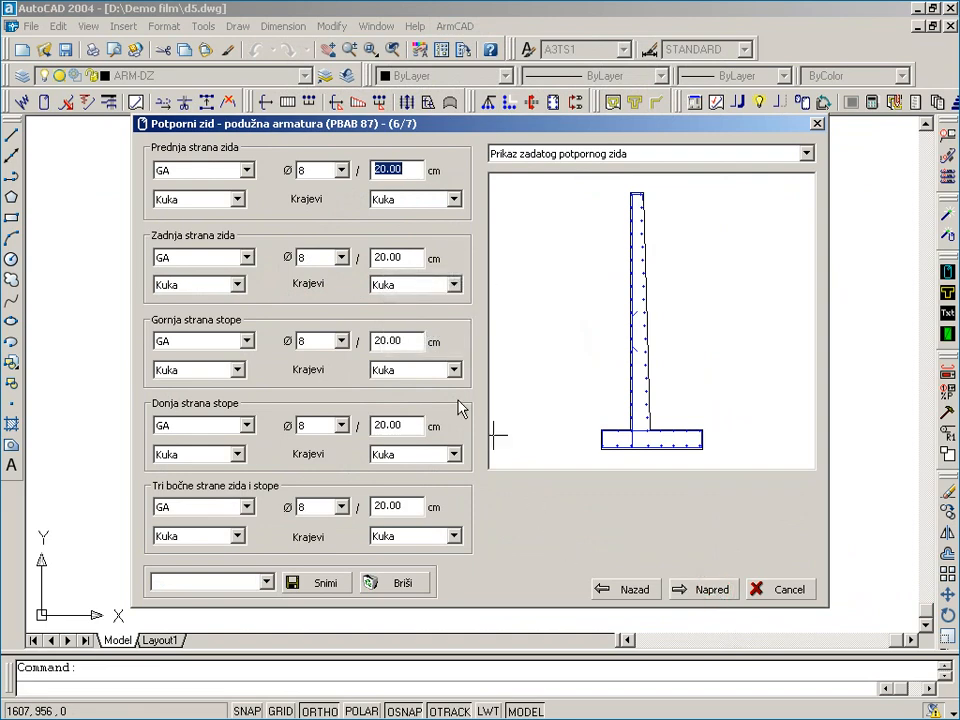
- Set the wall's front-side longitudinal bars to steel grade RA1 and remove the rear-side bars with a spacing of 0 cm
left_click(246, 170)
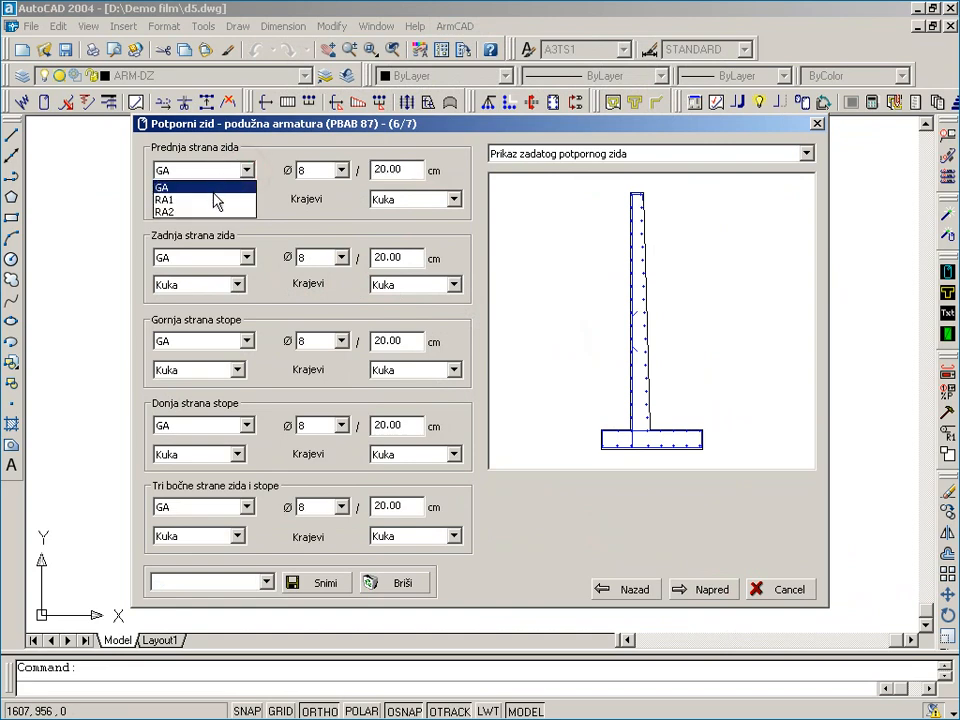
left_click(216, 200)
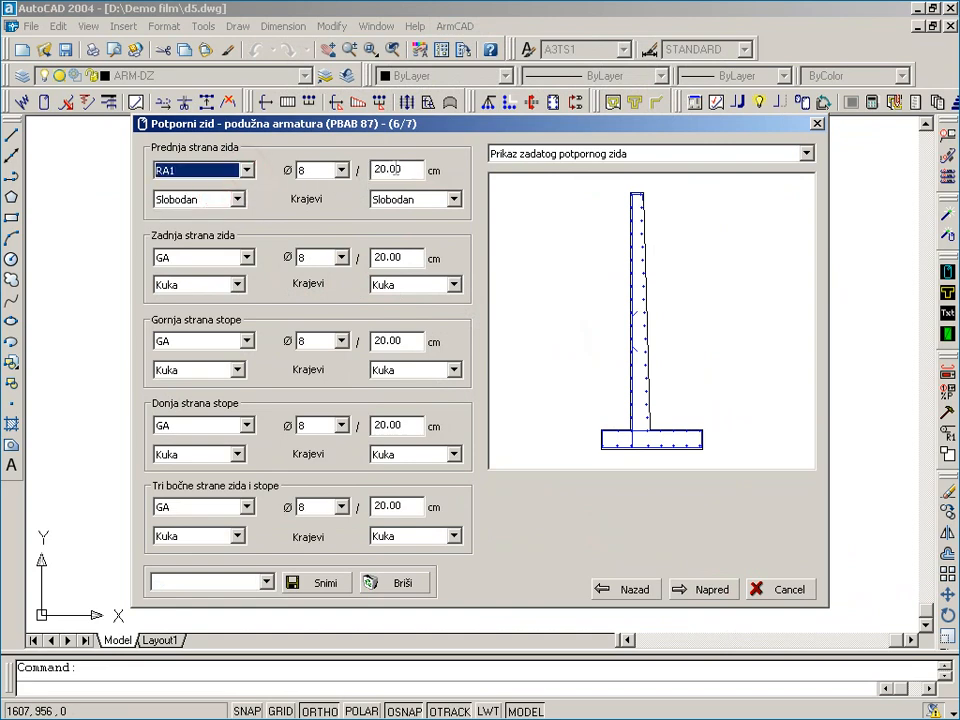
double_click(405, 257)
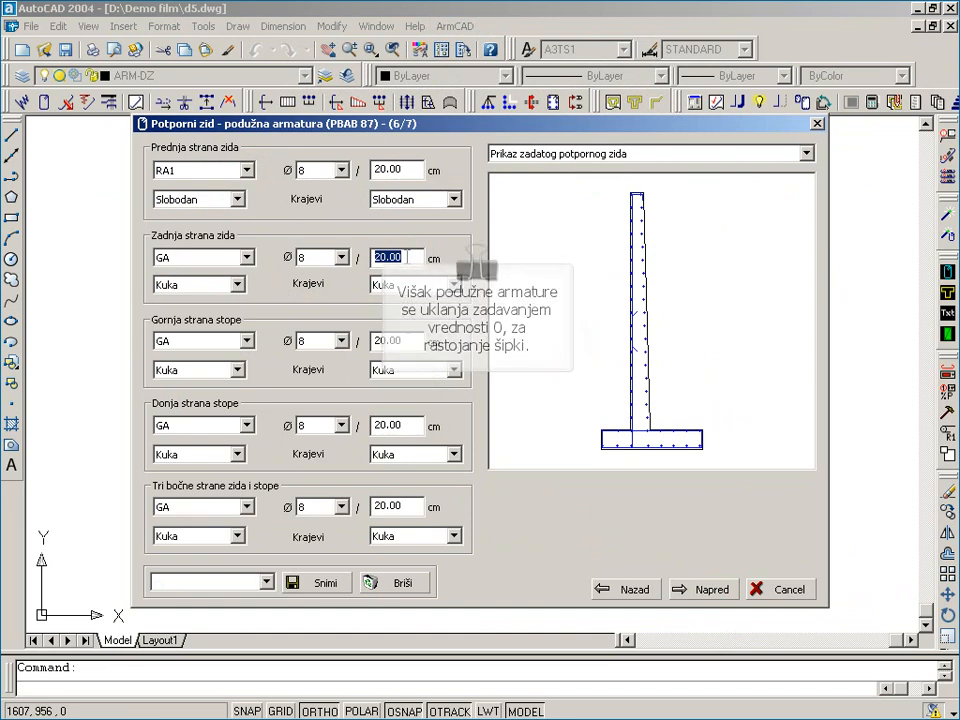
type("0")
key("Tab")
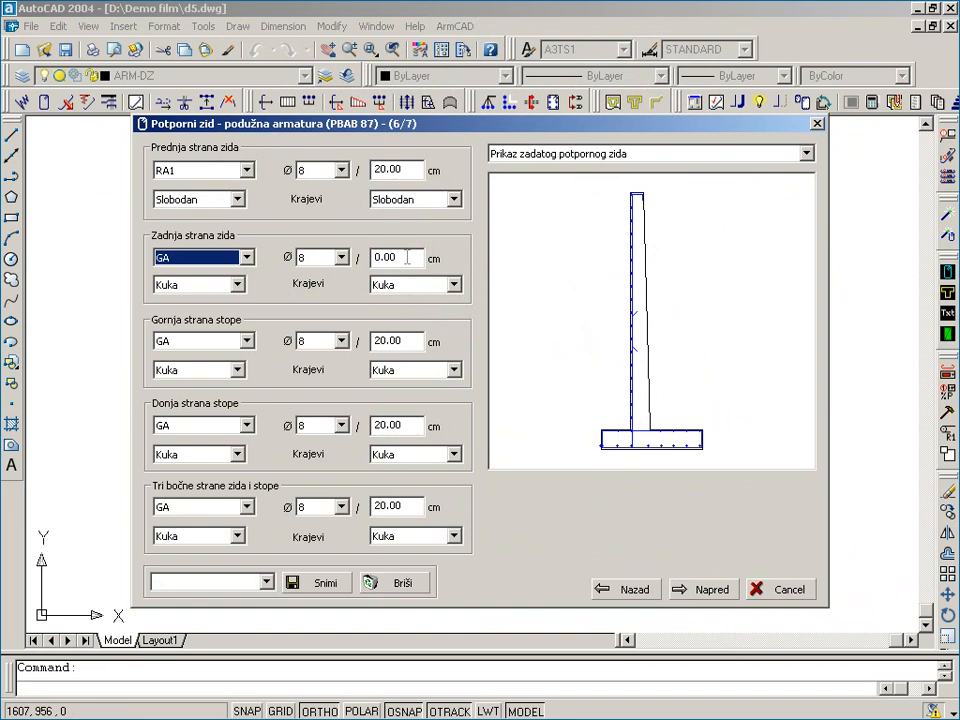
- Set the longitudinal bars on the footing's upper and lower sides to steel grade RA1
left_click(246, 341)
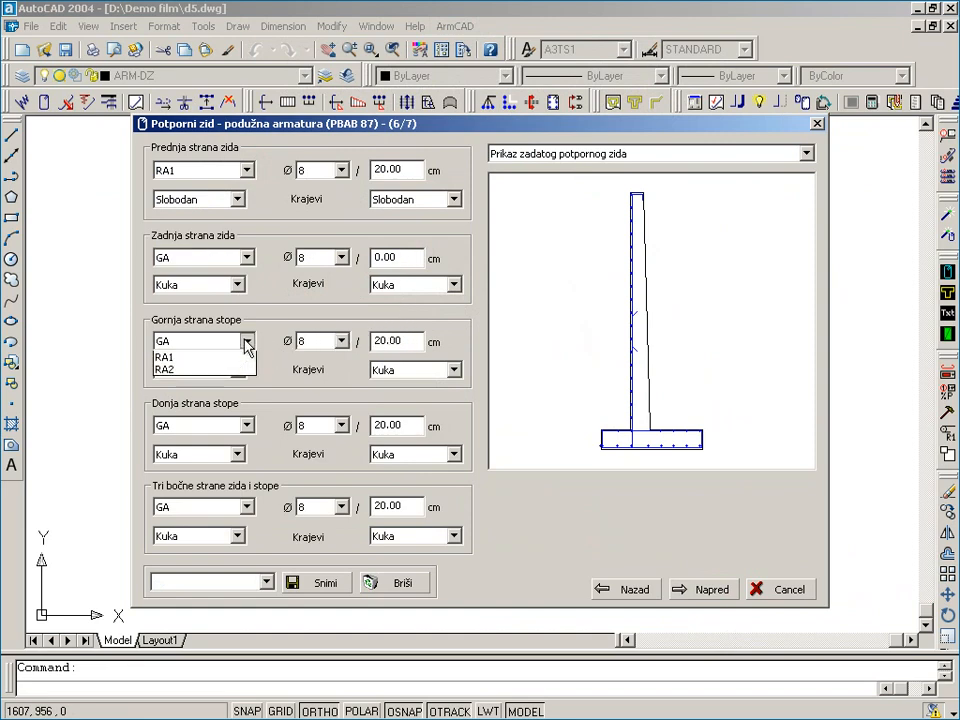
left_click(216, 367)
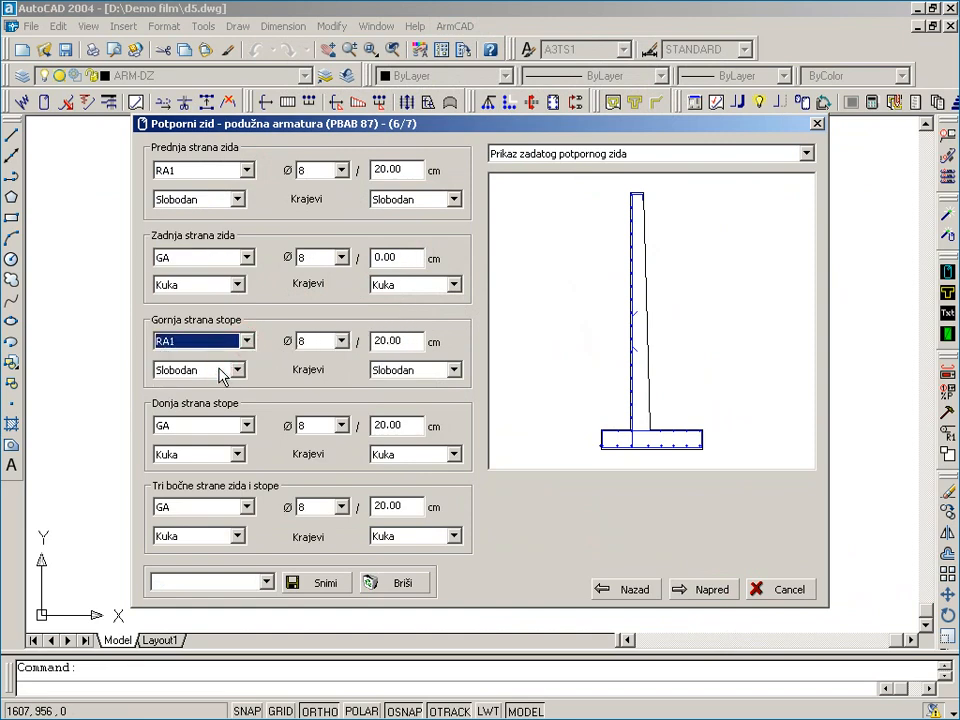
left_click(245, 425)
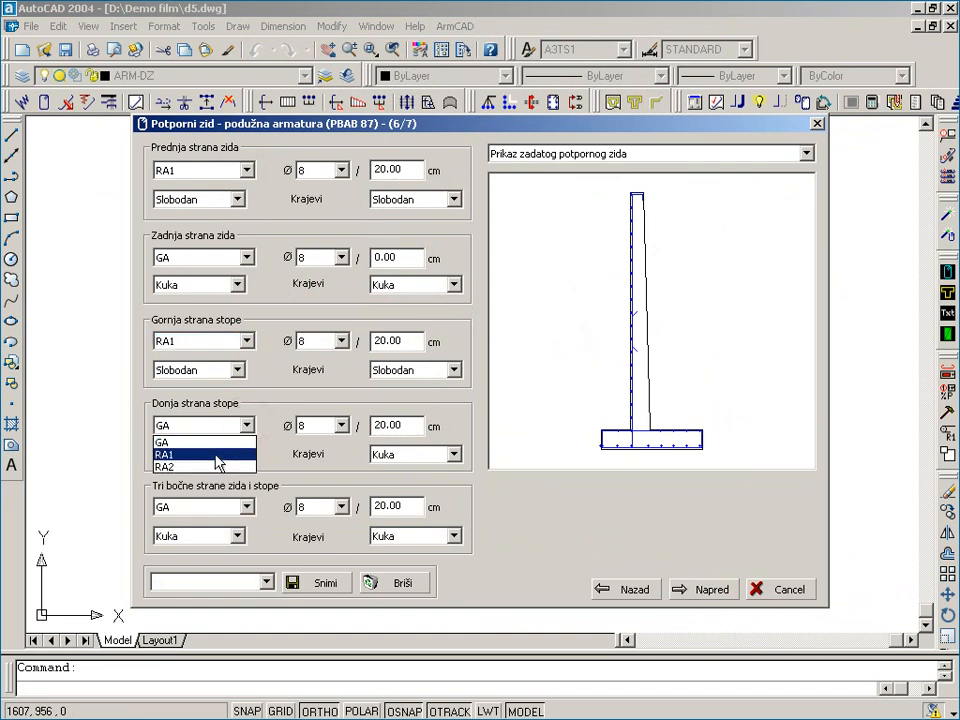
left_click(217, 456)
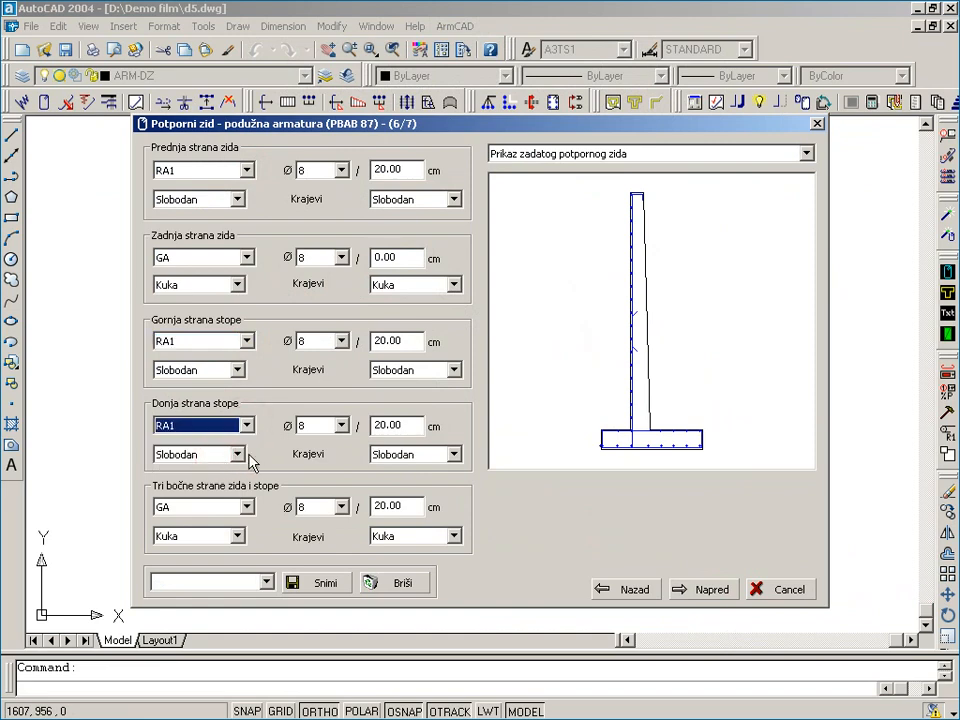
- Remove the longitudinal bars on the three lateral sides of the wall and footing with a spacing of 0 cm, and proceed to the display settings
left_click(372, 502)
type("0.")
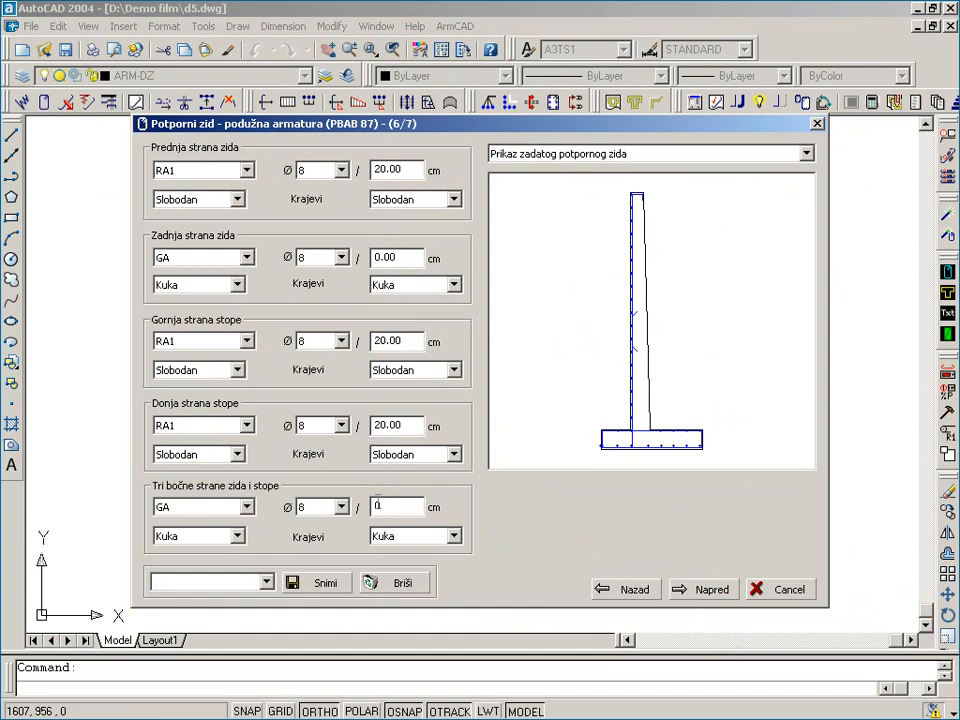
key("Tab")
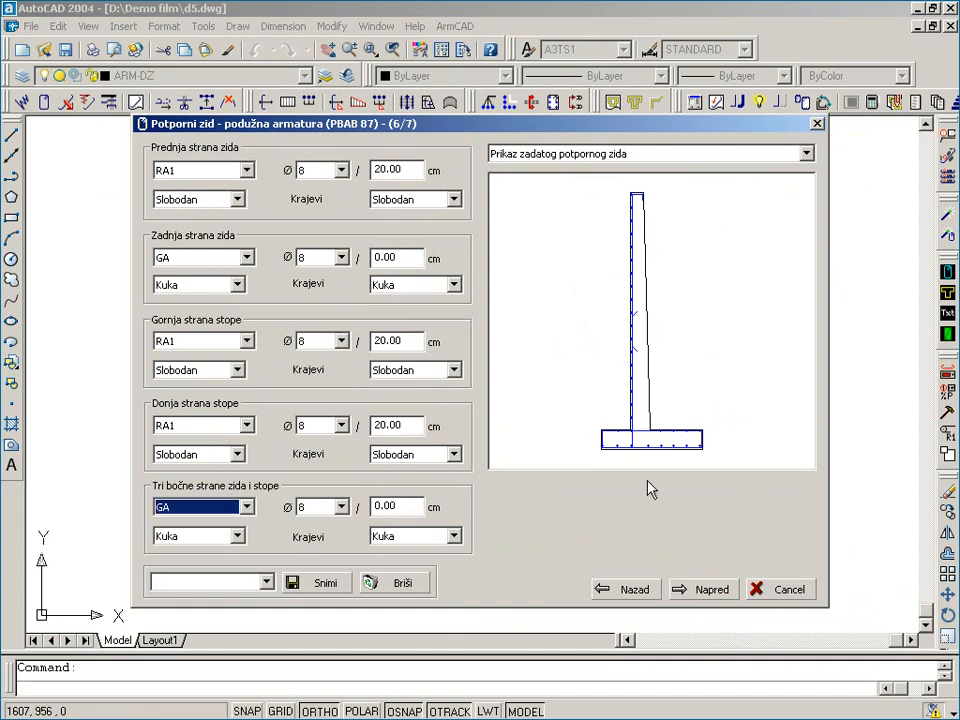
left_click(643, 371)
scroll(643, 370, "up", 3)
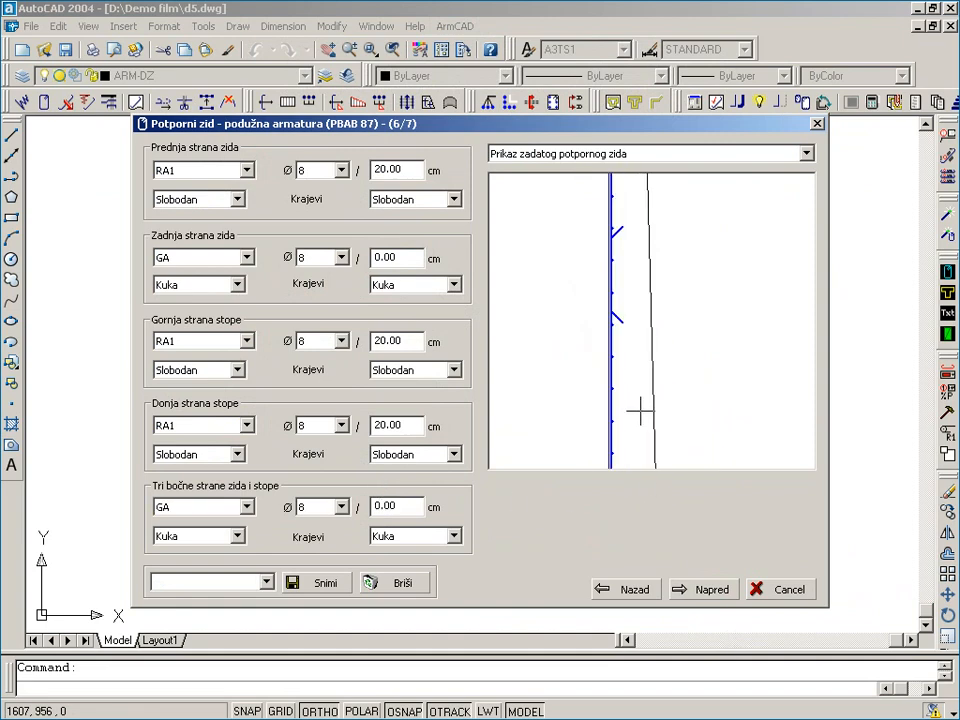
middle_click_drag(641, 411, 646, 287)
scroll(646, 288, "down", 1)
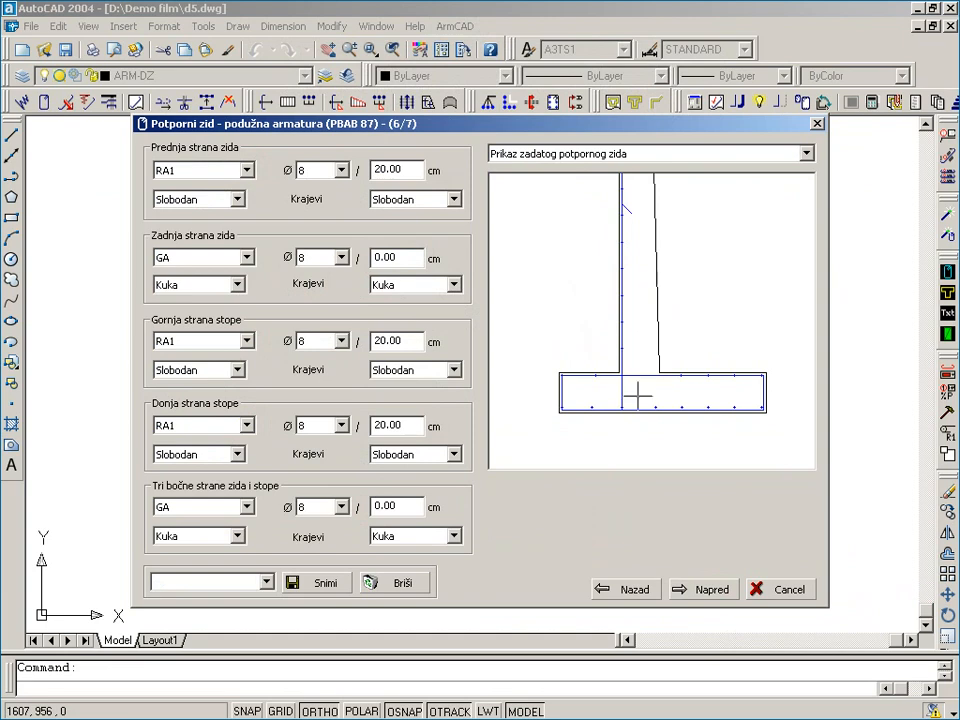
scroll(637, 395, "up", 4)
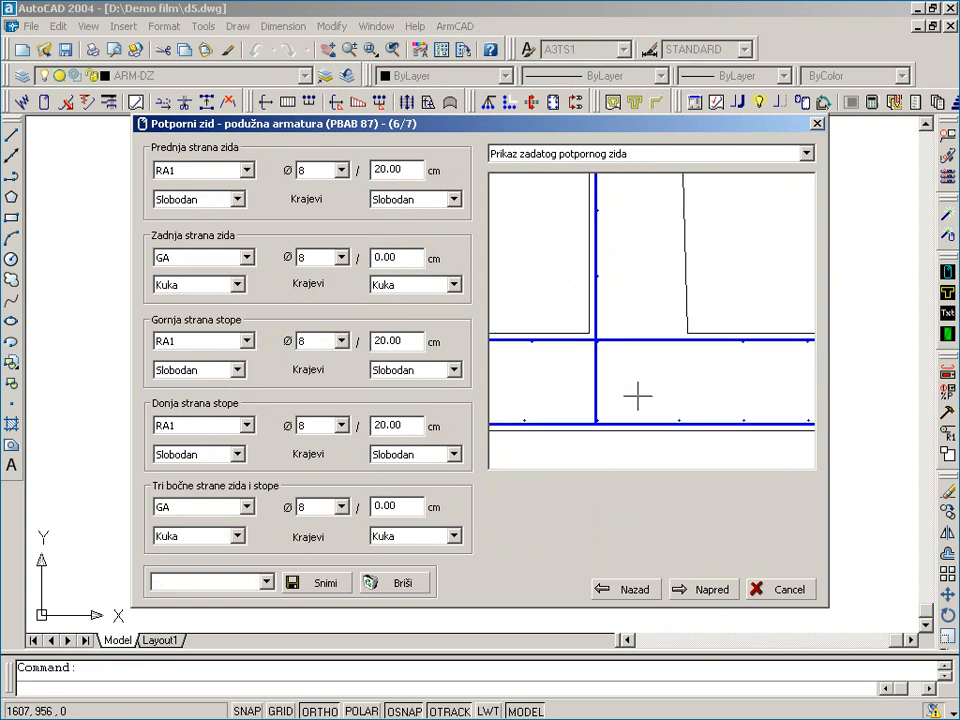
scroll(637, 397, "down", 1)
scroll(637, 397, "down", 5)
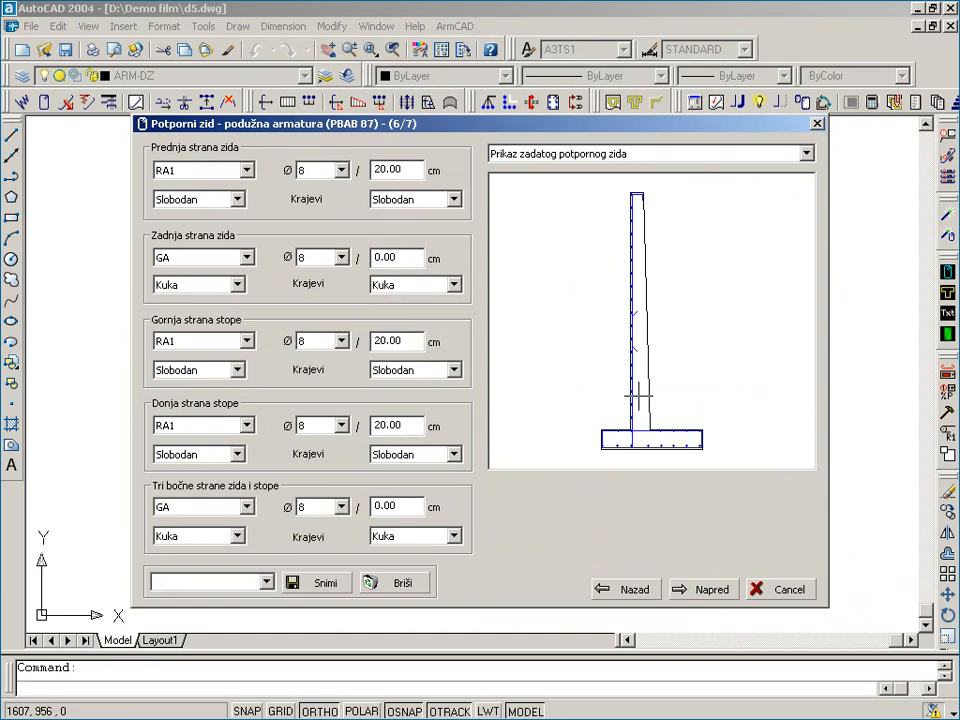
left_click(697, 590)
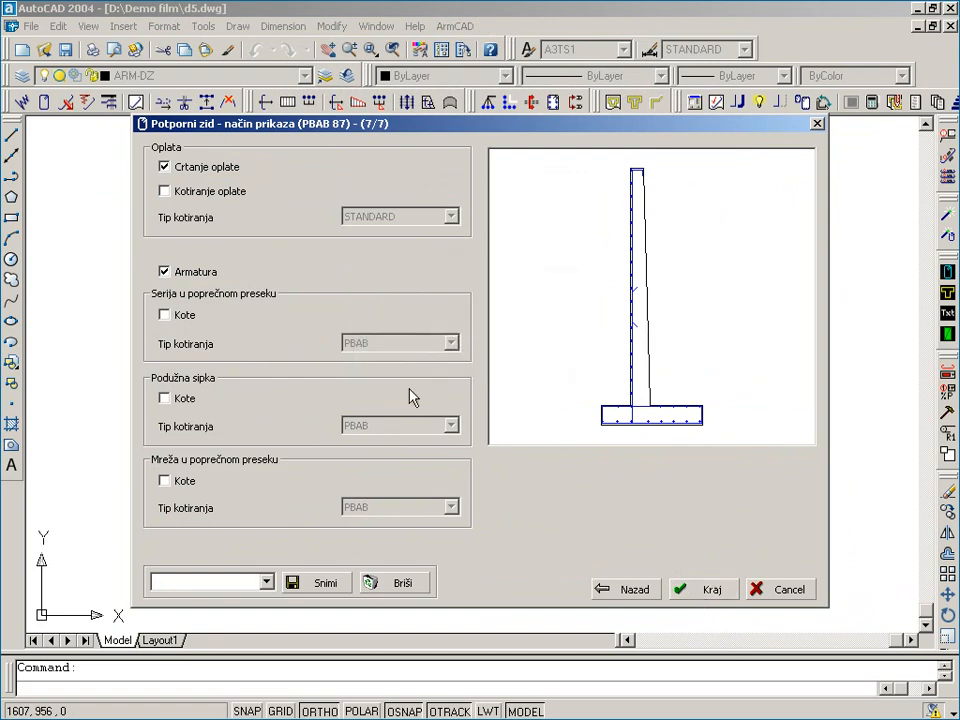
- Switch the formwork drawing and the reinforcement display off and back on to compare the preview
left_click(183, 172)
left_click(183, 172)
left_click(187, 276)
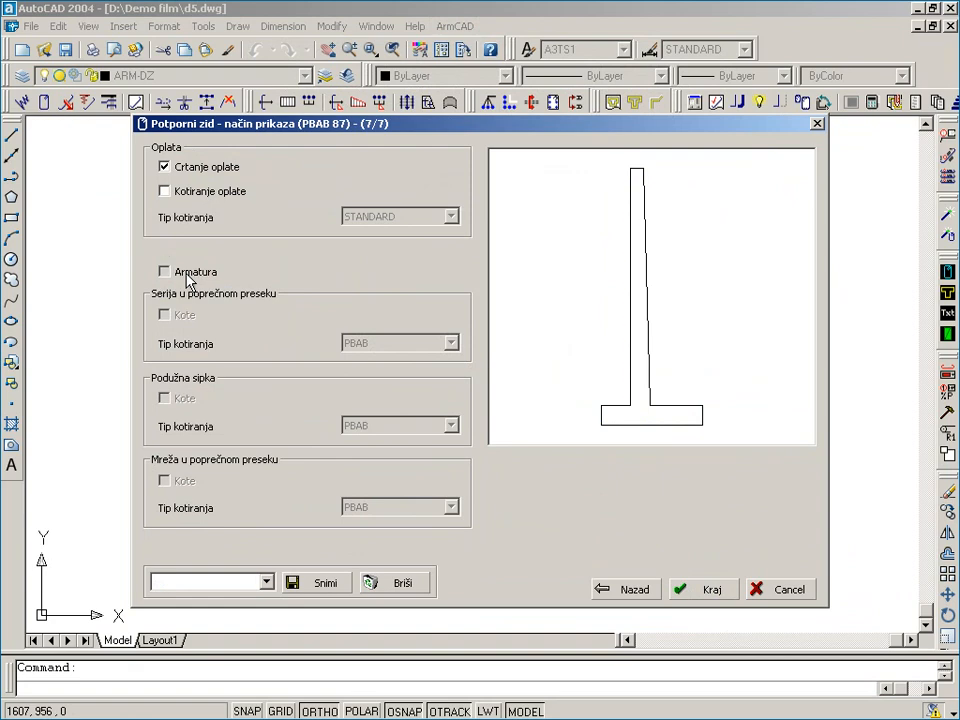
left_click(187, 277)
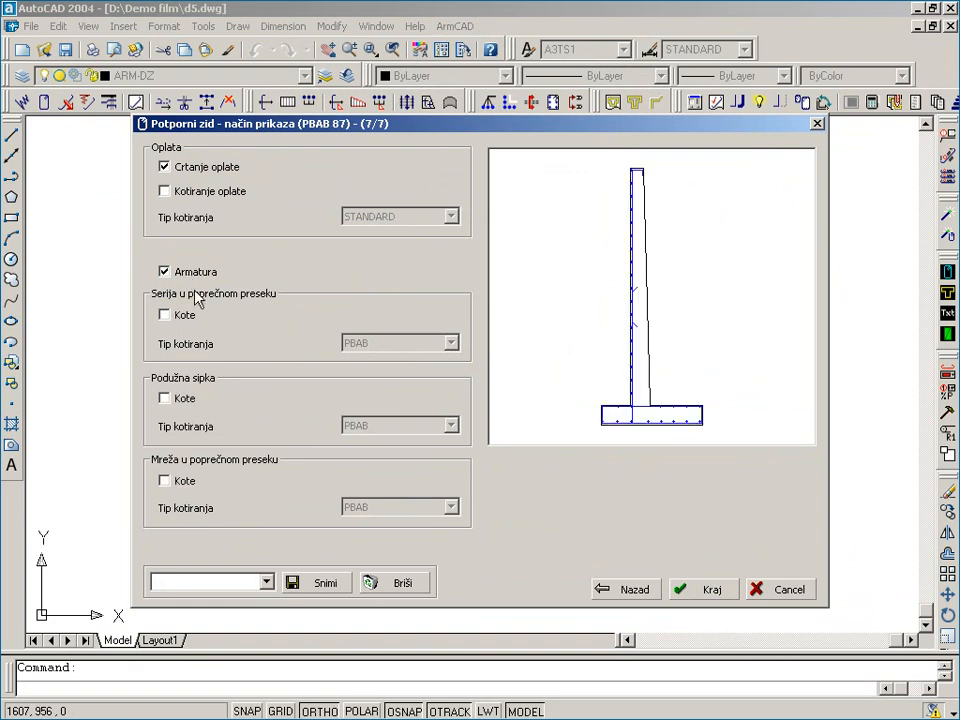
- Finish the wizard with formwork and reinforcement shown, and place the retaining wall in the drawing
left_click(710, 590)
left_click(410, 404)
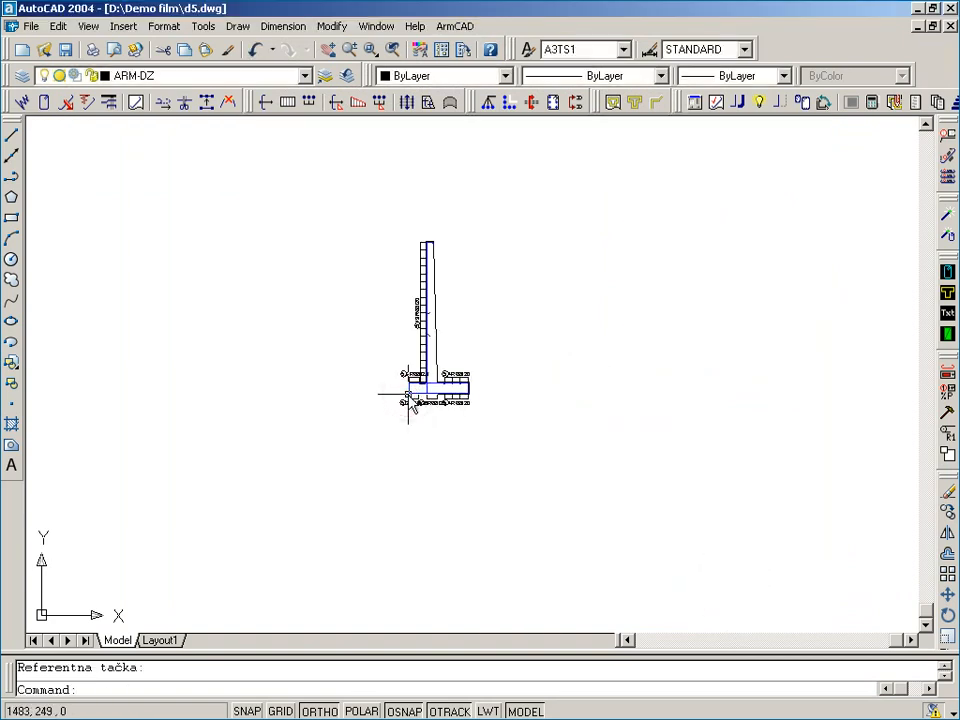
- Move the overlapping middle bar label below the footing further down so it hangs on a leader clear of its neighbours
scroll(420, 400, "up", 3)
scroll(426, 393, "up", 2)
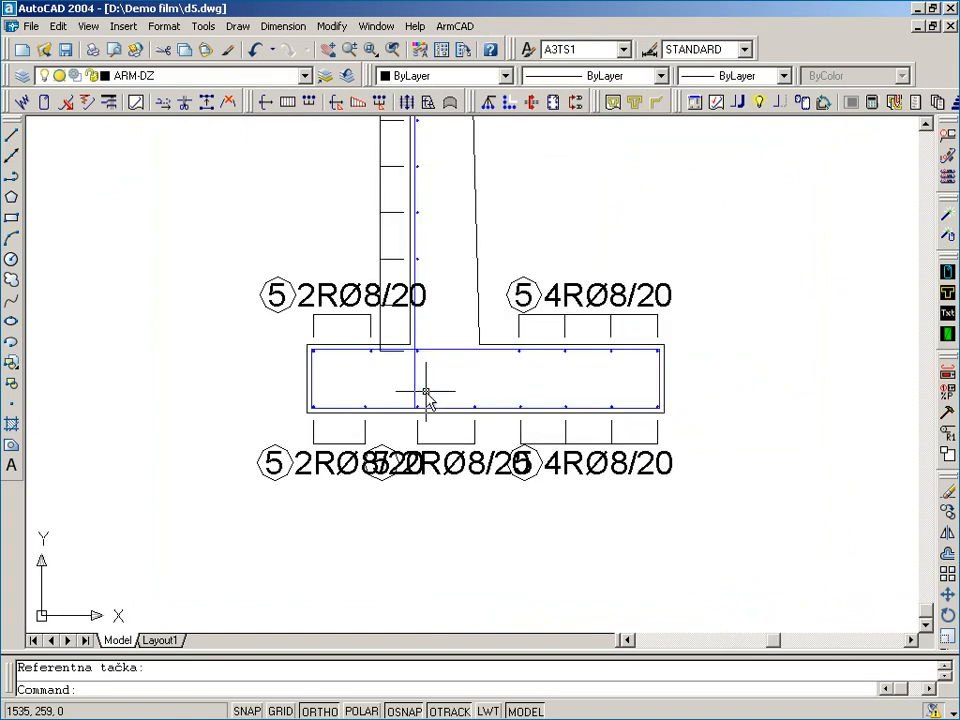
left_click(437, 465)
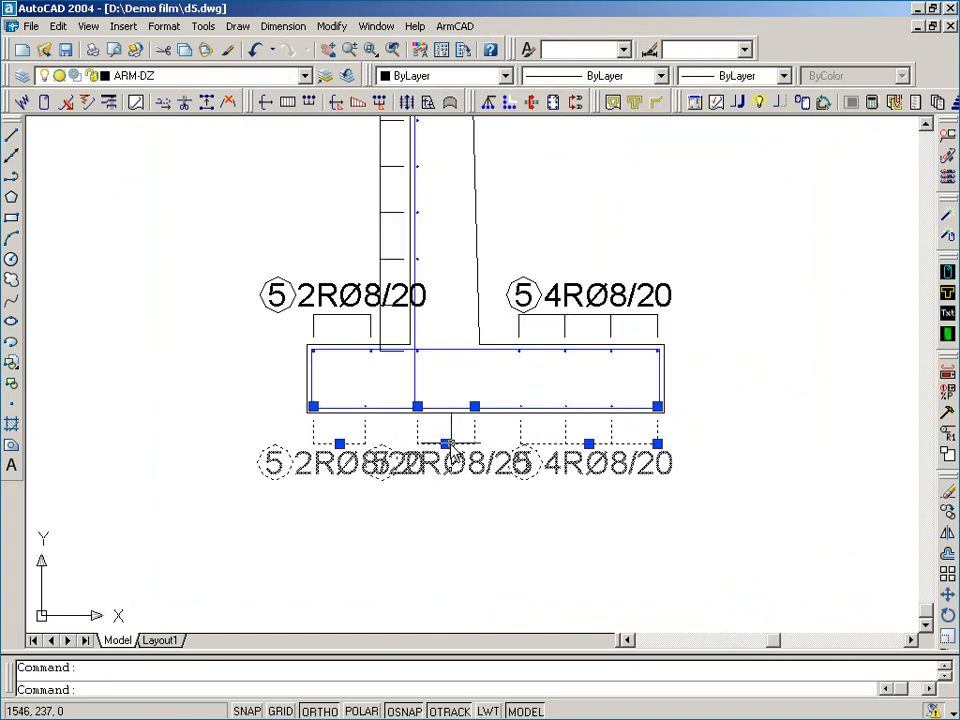
left_click(445, 443)
left_click(448, 448)
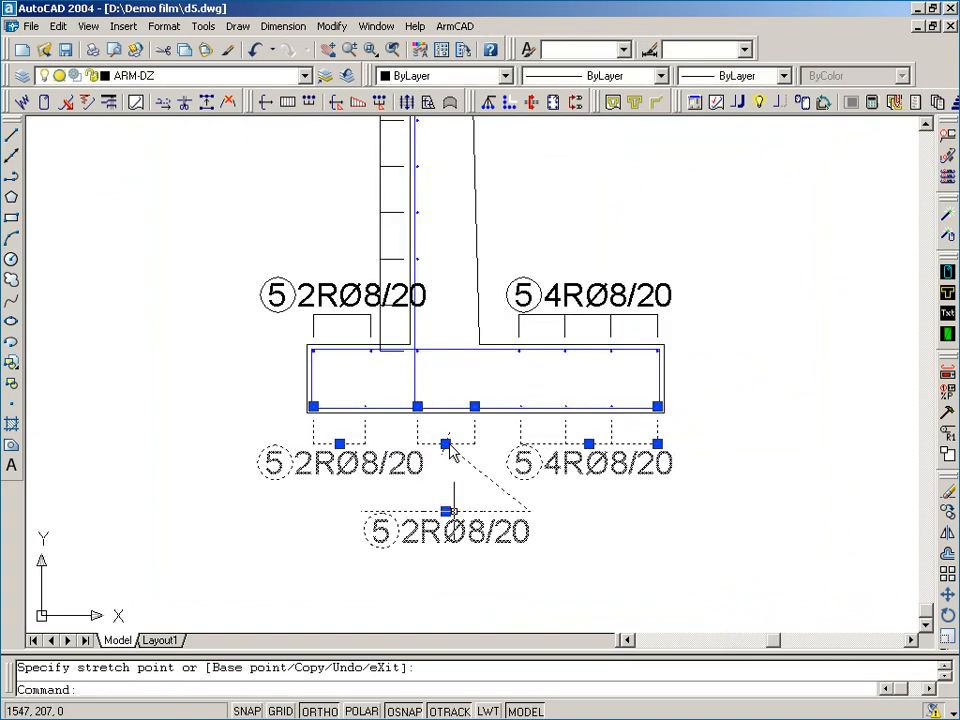
key("Escape")
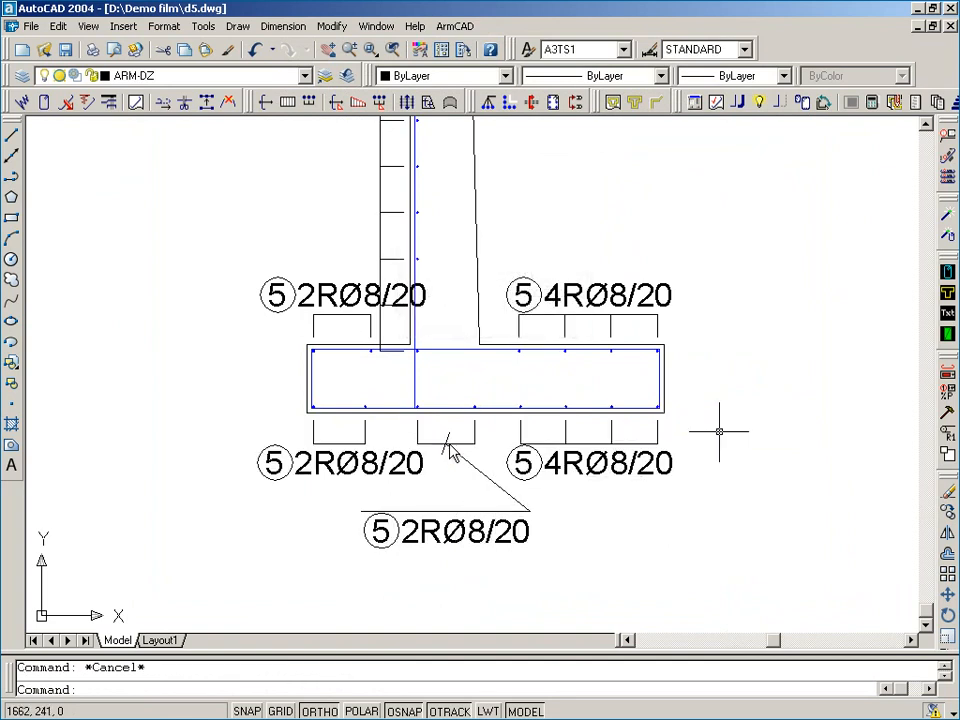
- Annotate the footing's lower and upper bars with horizontal Kota labels, one below the footing and one above its rear part
left_click(714, 102)
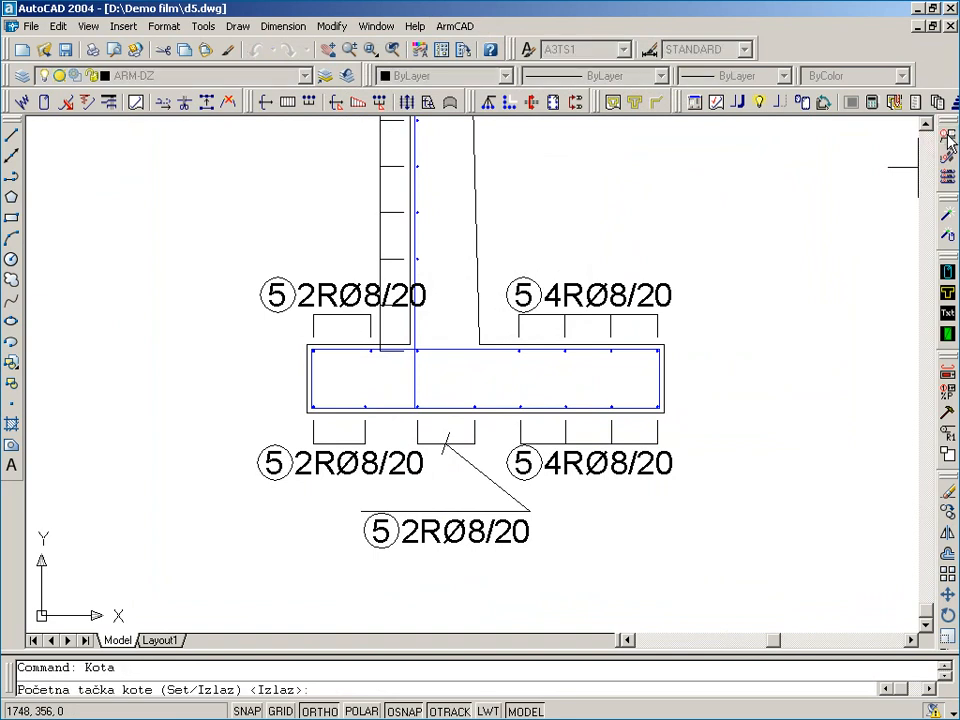
left_click(329, 392)
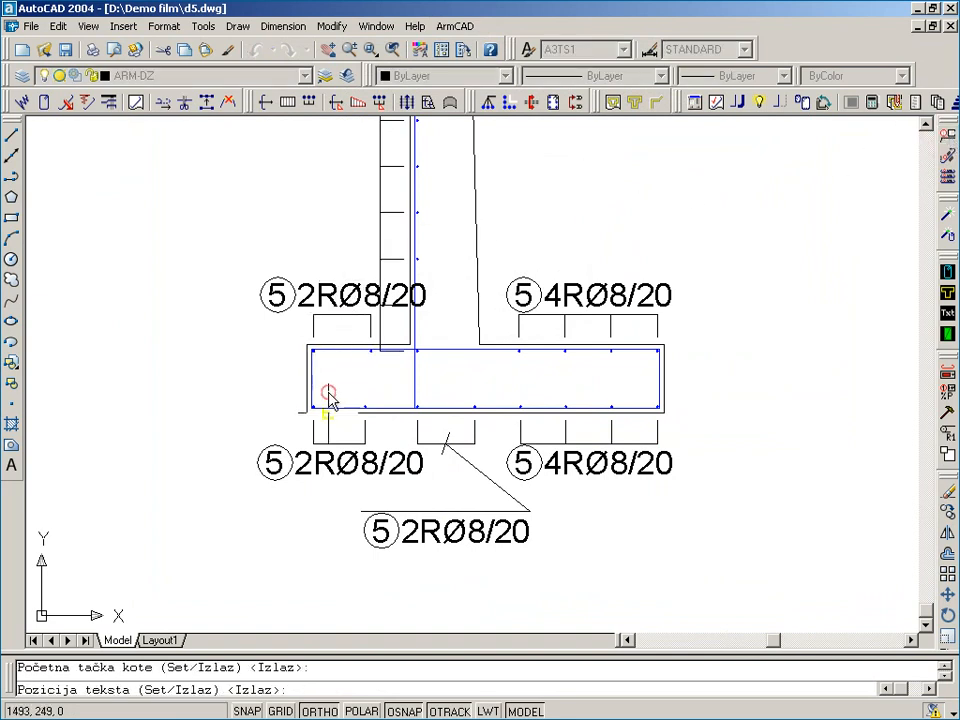
left_click(325, 512)
left_click(286, 514)
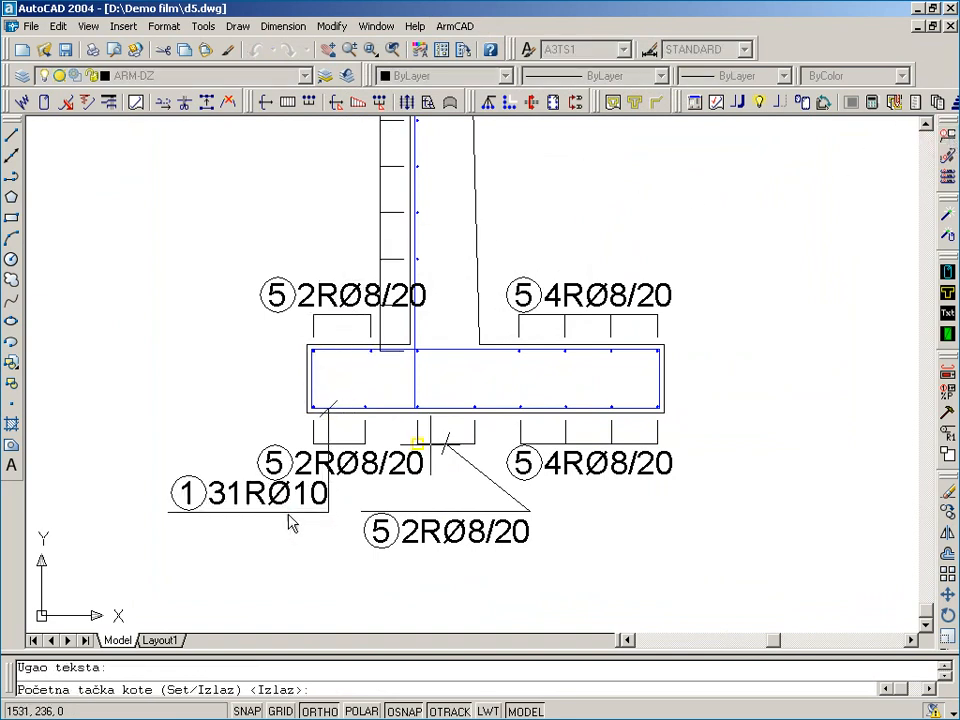
left_click(502, 364)
left_click(503, 241)
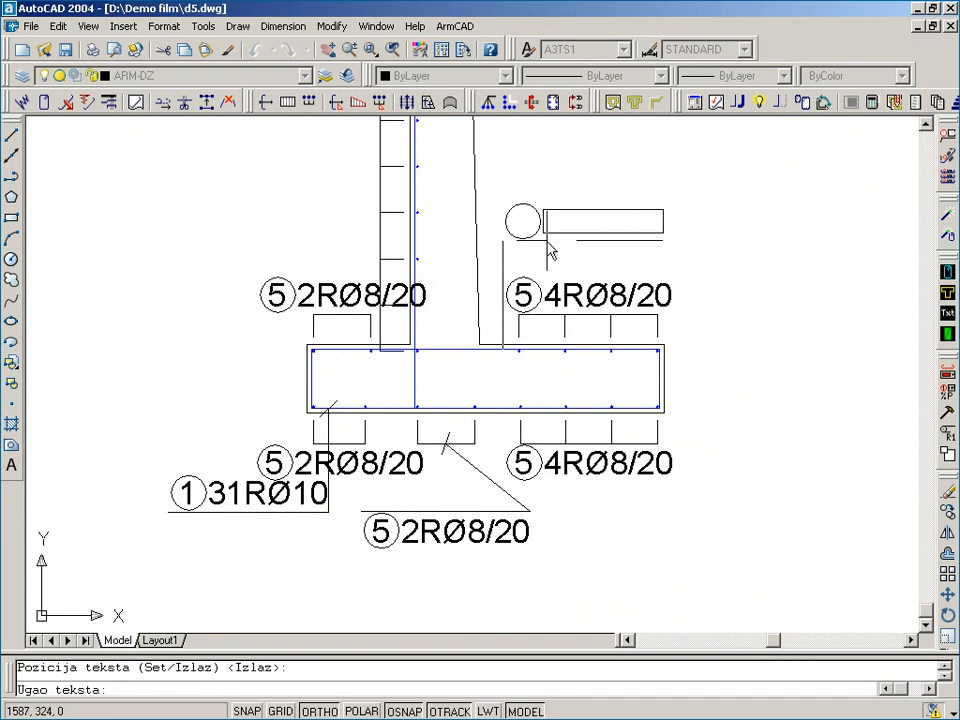
left_click(547, 241)
- Annotate the lower anchorage bar and the upper bar on the wall's front side with horizontal labels in front of the wall
scroll(546, 213, "down", 1)
scroll(531, 172, "up", 2)
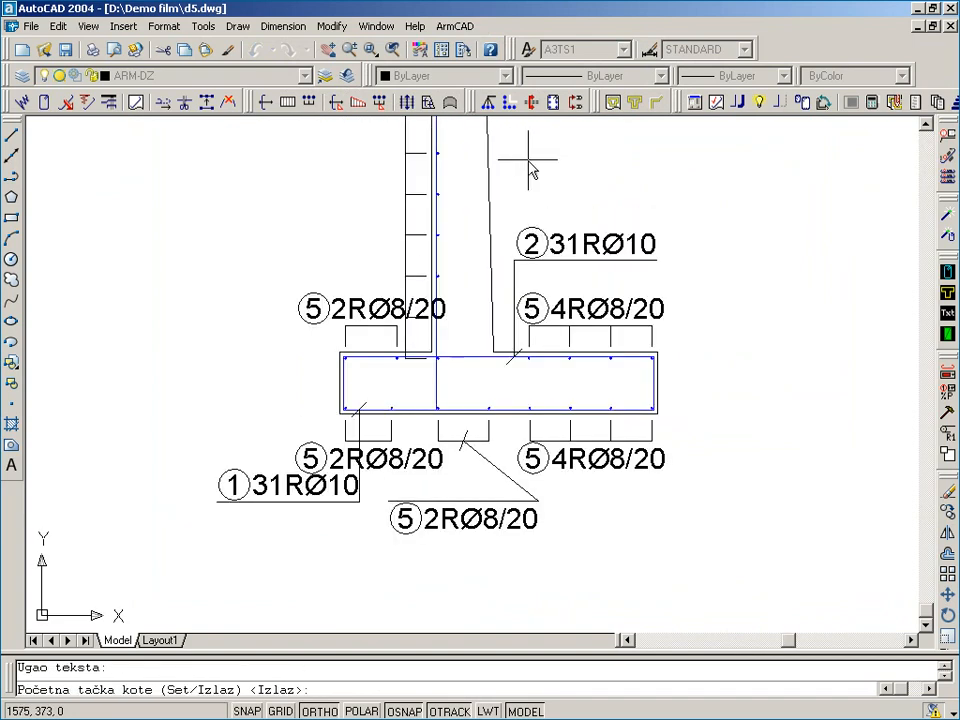
left_click(406, 300)
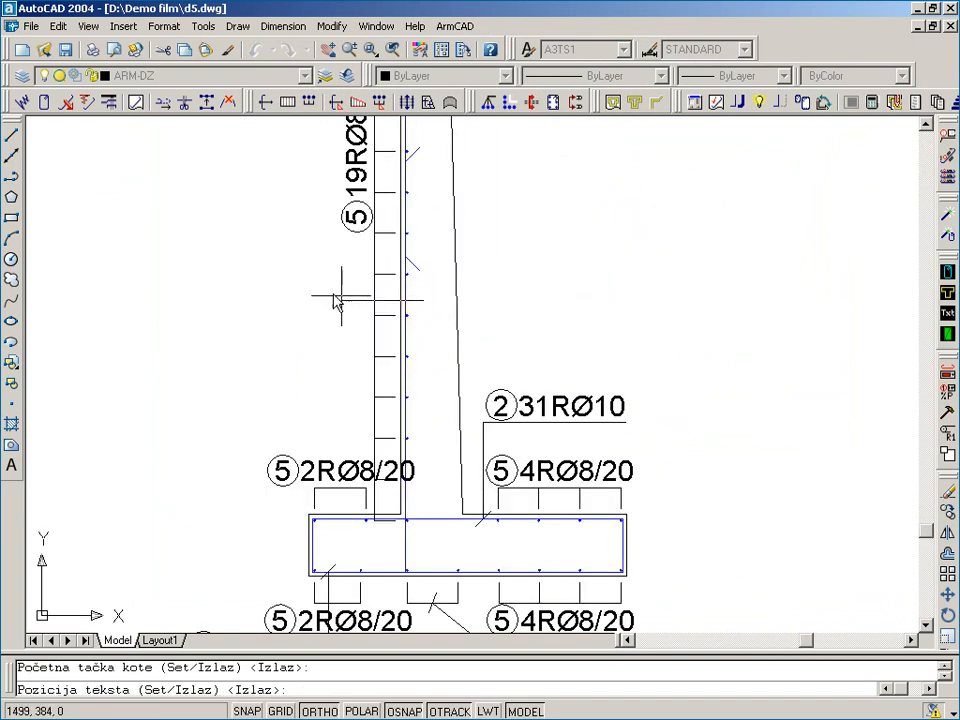
left_click(306, 298)
left_click(274, 305)
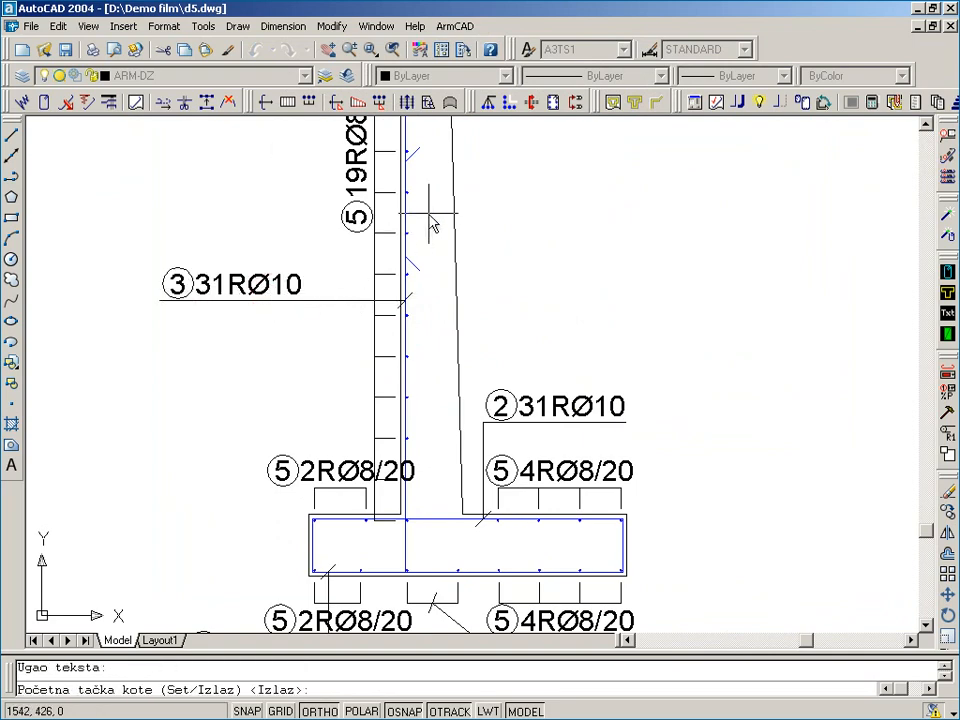
scroll(433, 222, "down", 1)
middle_click_drag(497, 190, 489, 321)
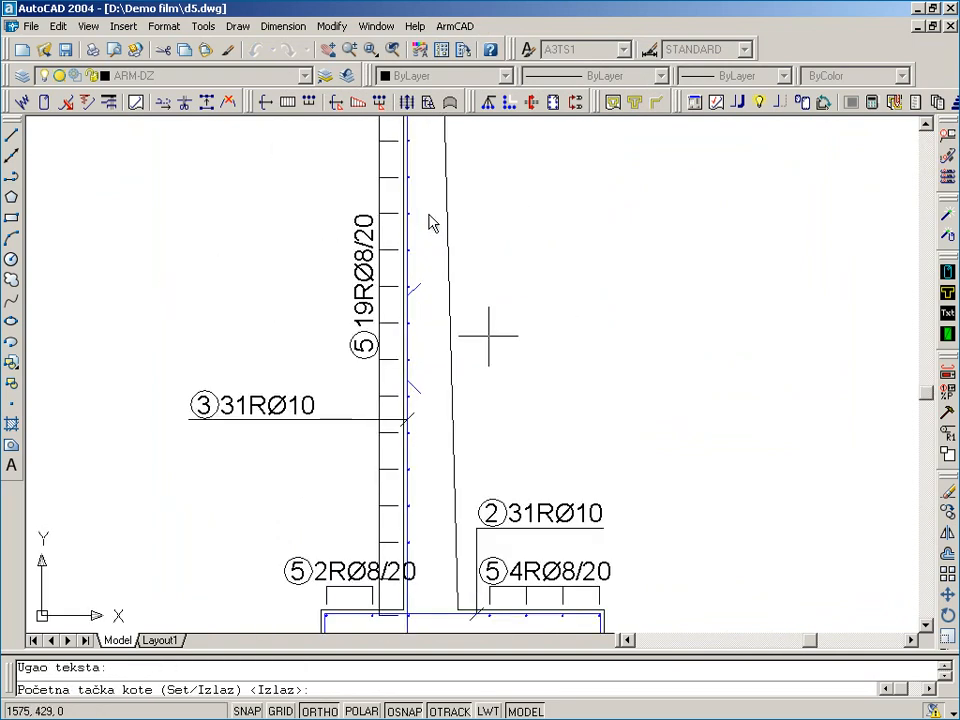
left_click(409, 170)
left_click(335, 168)
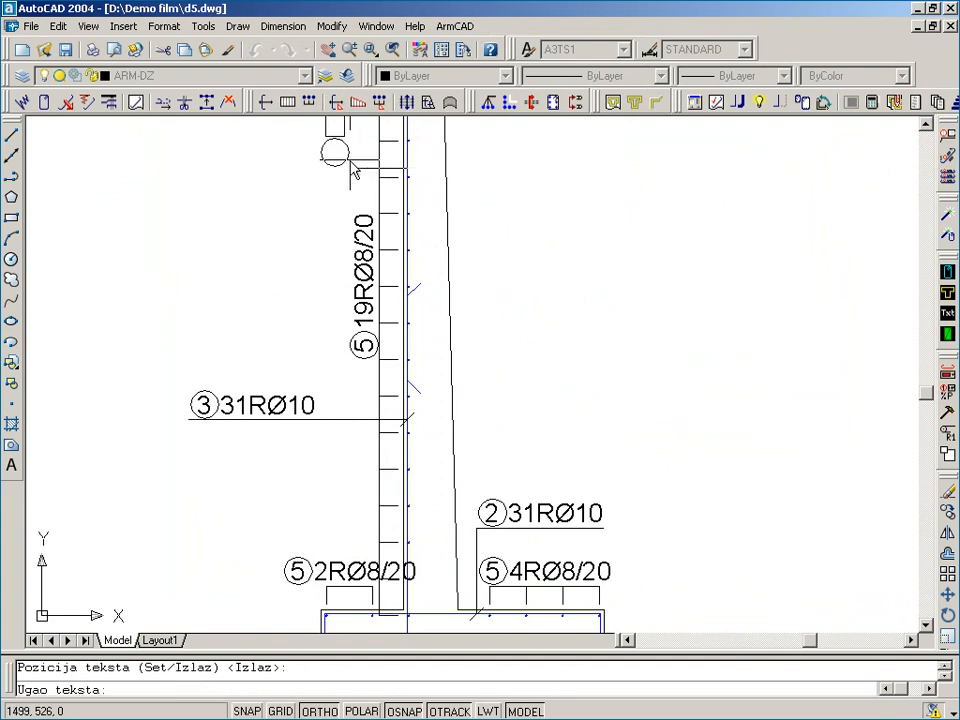
left_click(291, 181)
scroll(292, 182, "down", 2)
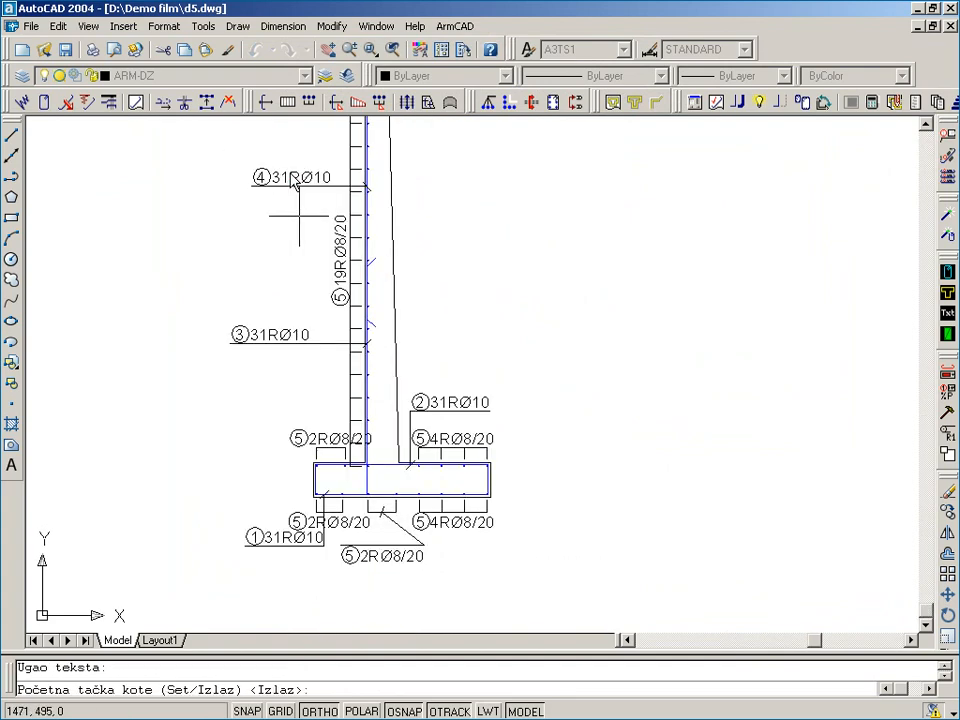
mouse_move(299, 218)
middle_mouse_down()
mouse_move(295, 321)
mouse_move(295, 306)
middle_mouse_up()
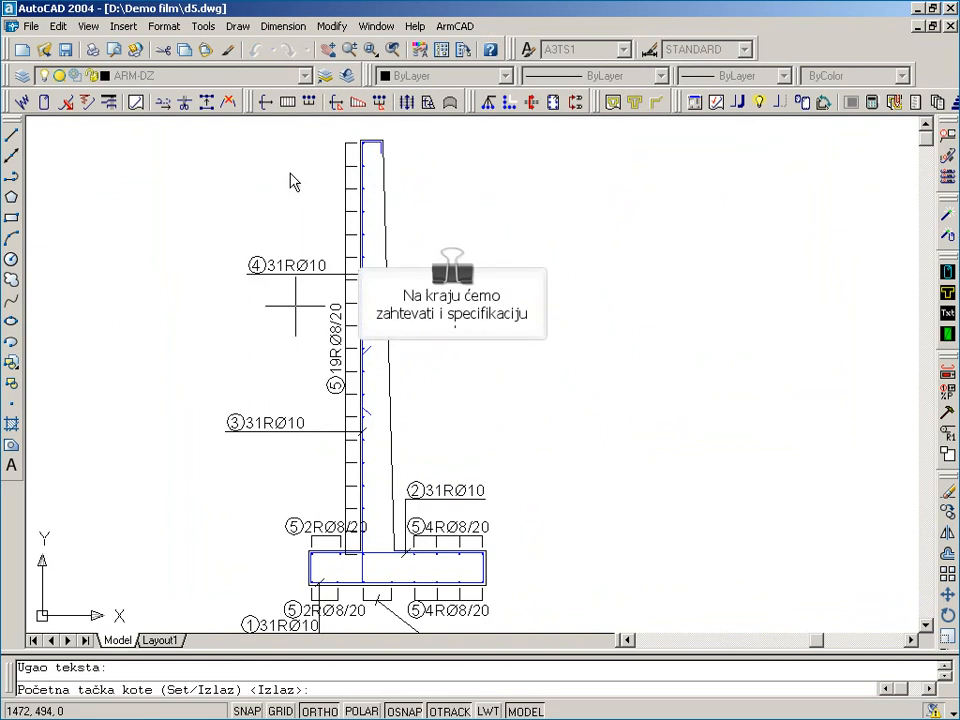
key("Escape")
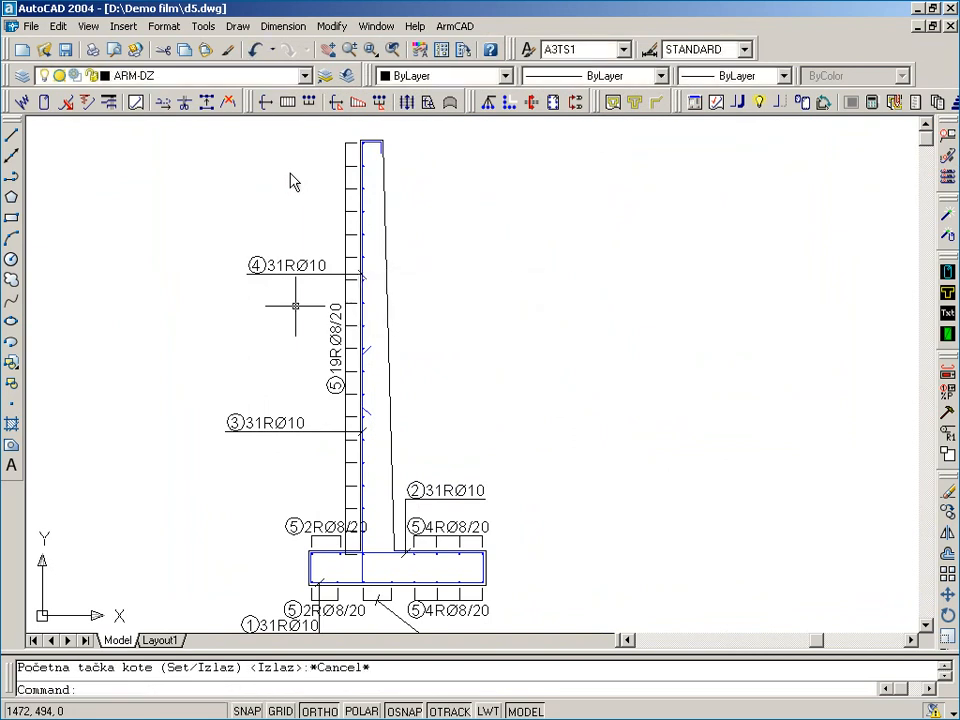
- Open the reinforcement report and examine the wall's bar specification and the recapitulation page
left_click(446, 27)
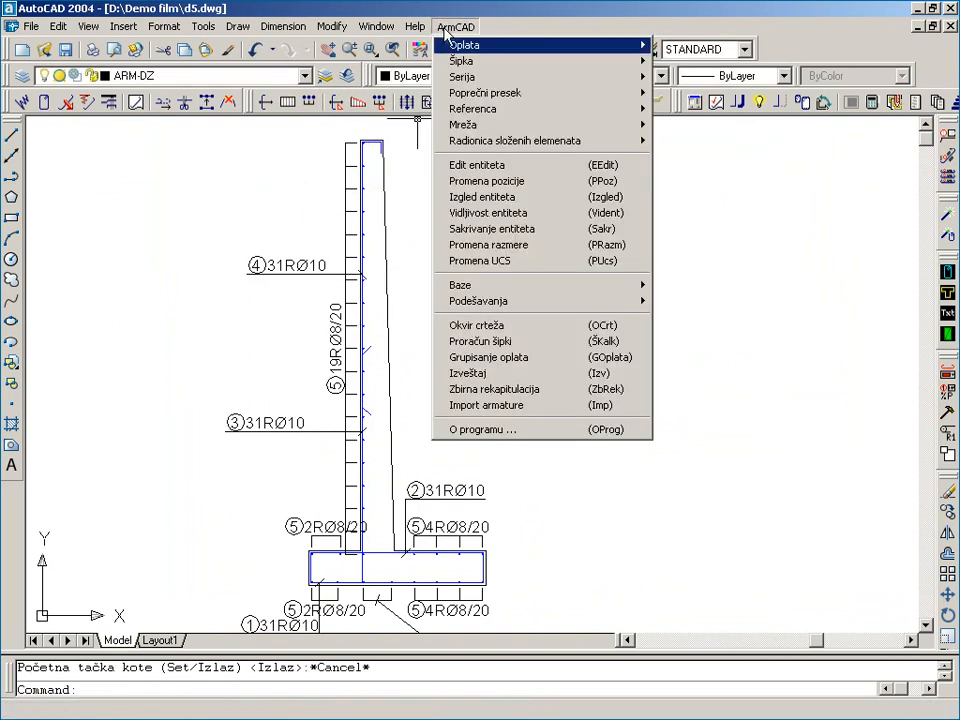
left_click(485, 374)
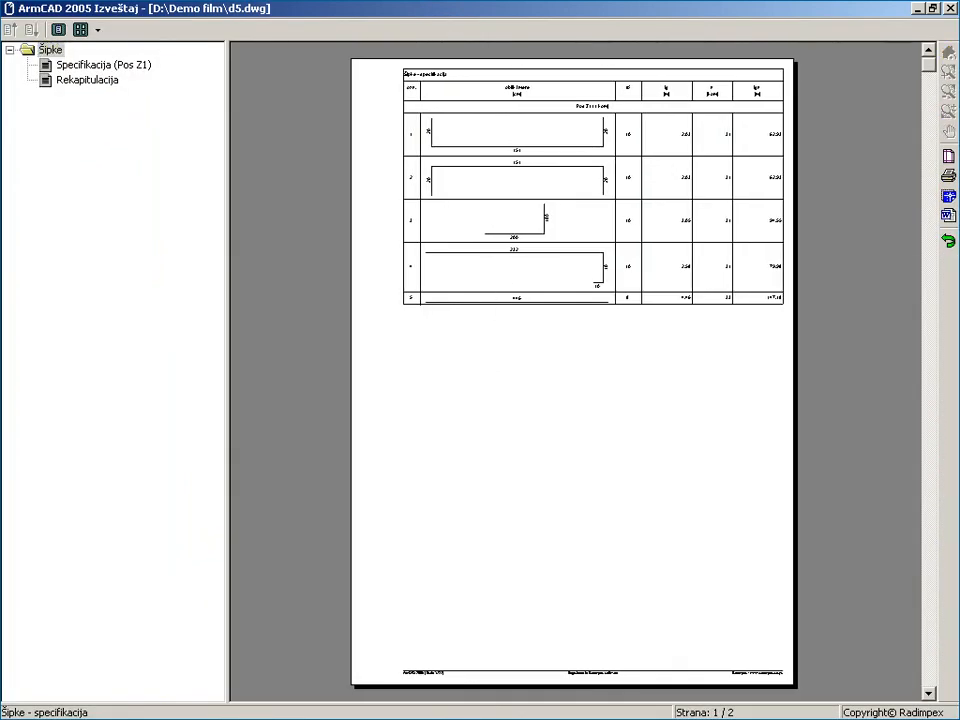
scroll(471, 214, "up", 3)
scroll(468, 212, "up", 2)
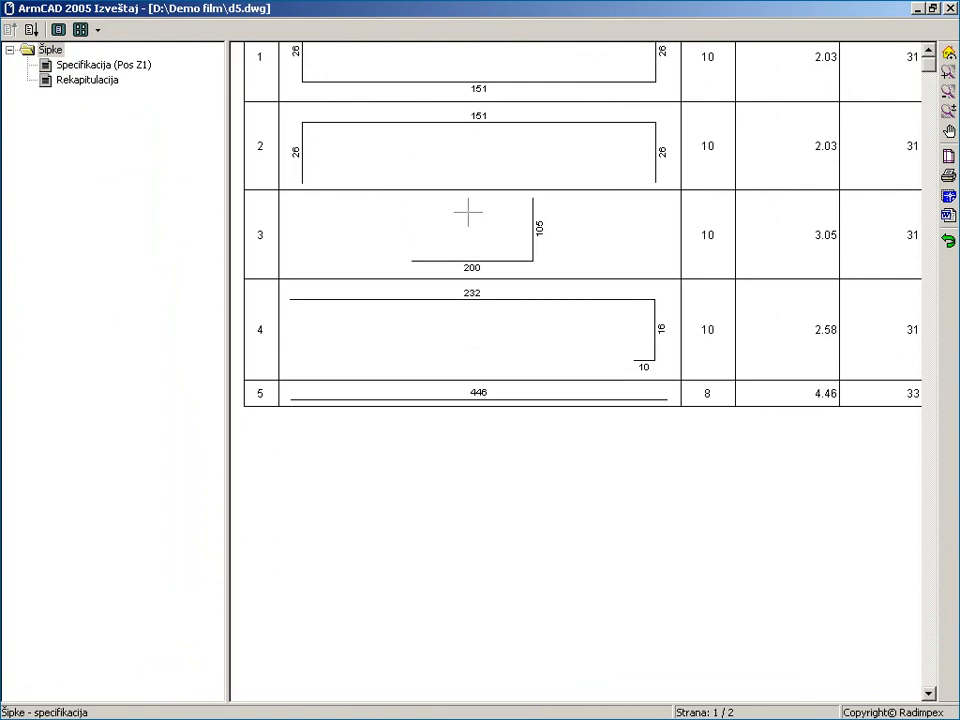
left_click(102, 84)
middle_click_drag(632, 96, 553, 234)
scroll(553, 234, "down", 1)
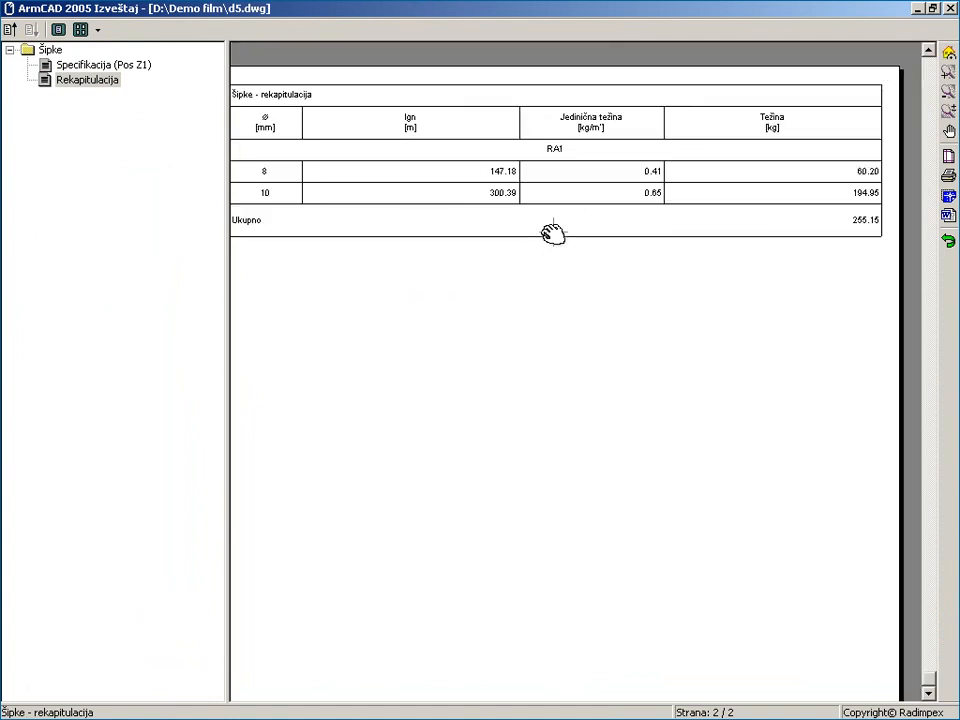
left_click(949, 243)
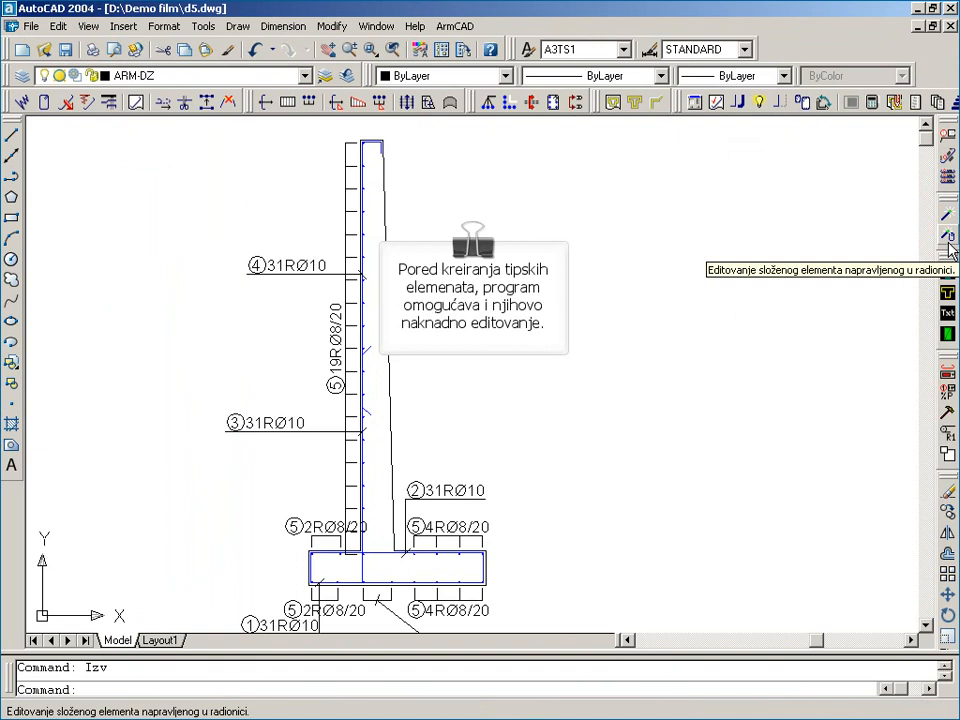
- Open the drawn retaining wall for editing as a composite element and proceed past its geometric data
left_click(454, 27)
mouse_move(549, 141)
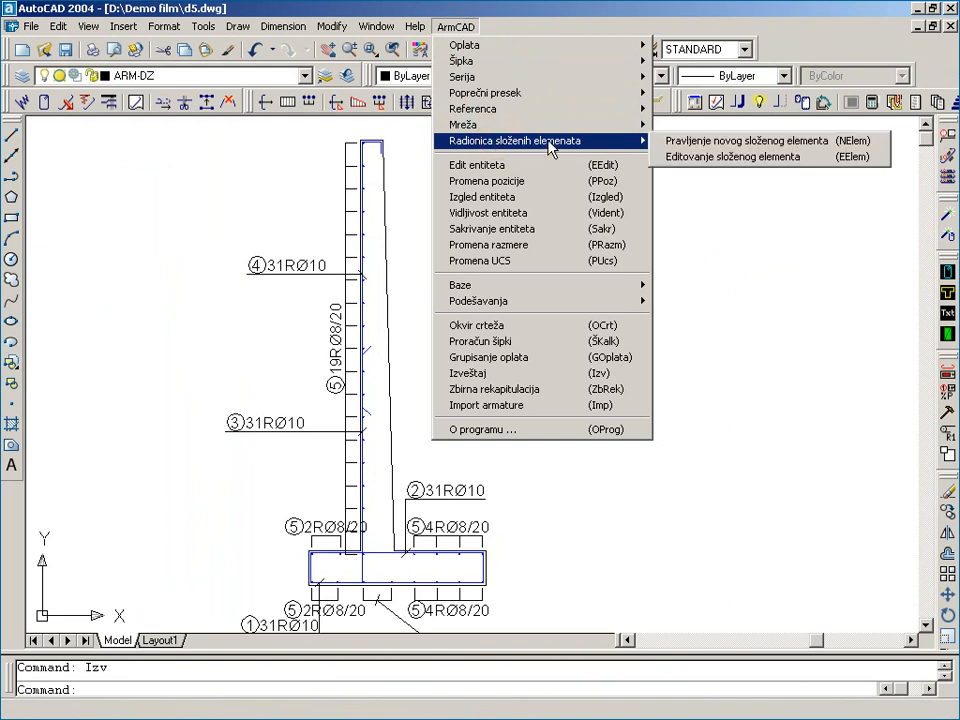
left_click(672, 157)
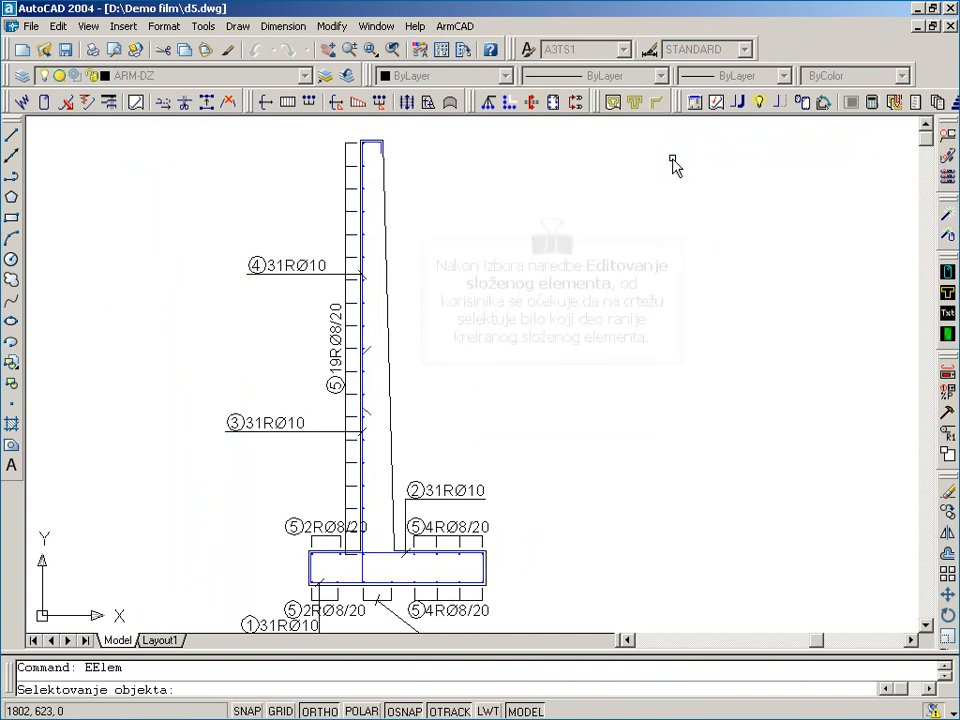
left_click(346, 278)
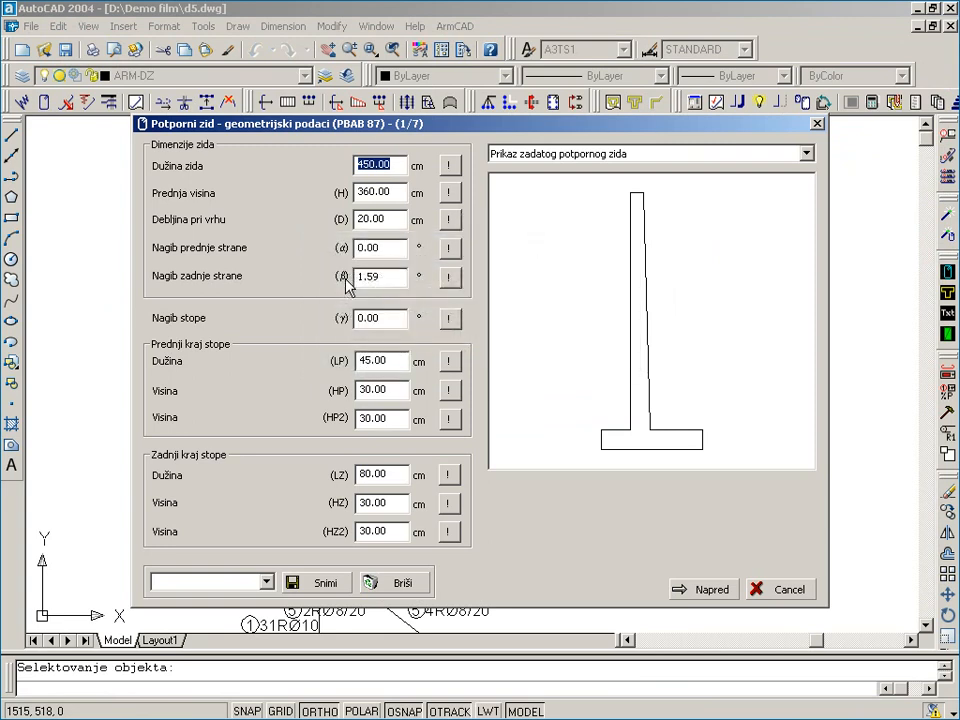
left_click(712, 589)
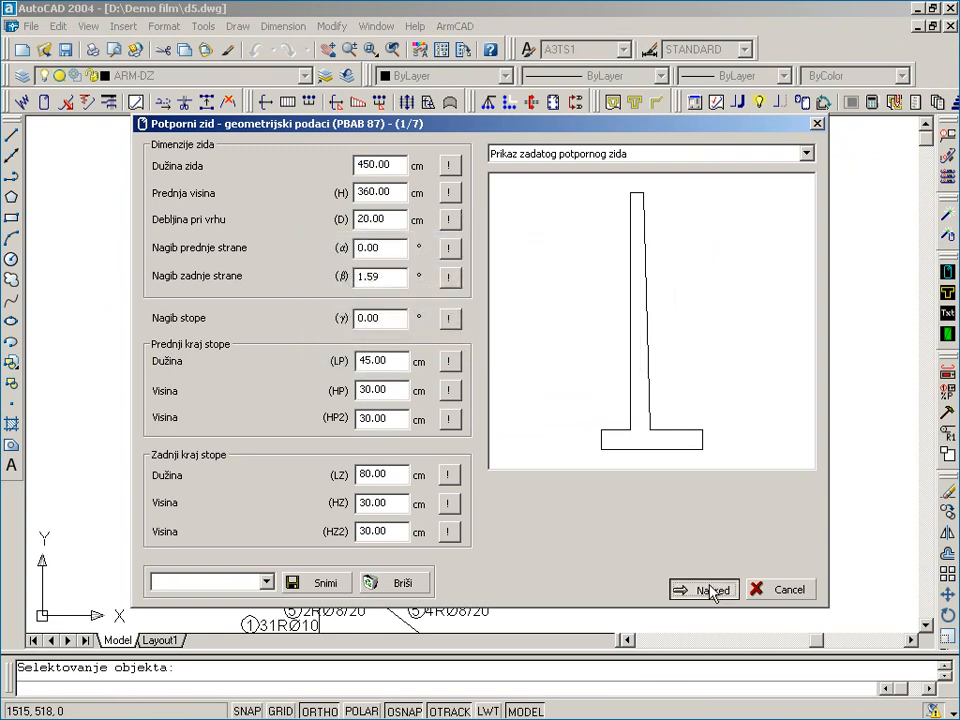
- Proceed through the footing and anchorage bar settings to the wall reinforcement and remove the bar at the wall's upper end
left_click(714, 590)
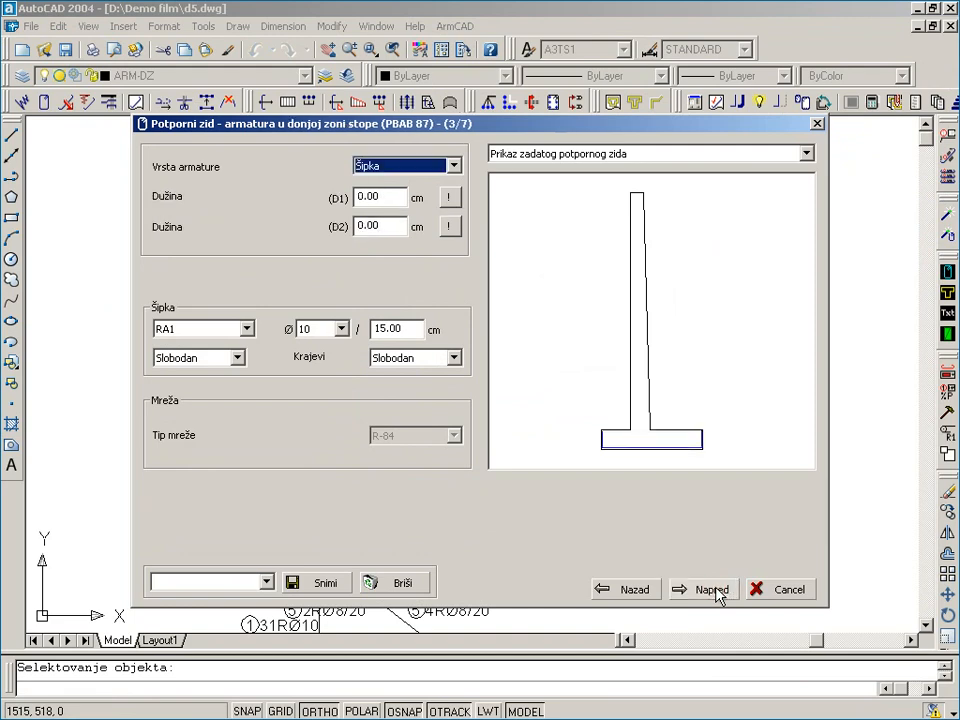
left_click(712, 589)
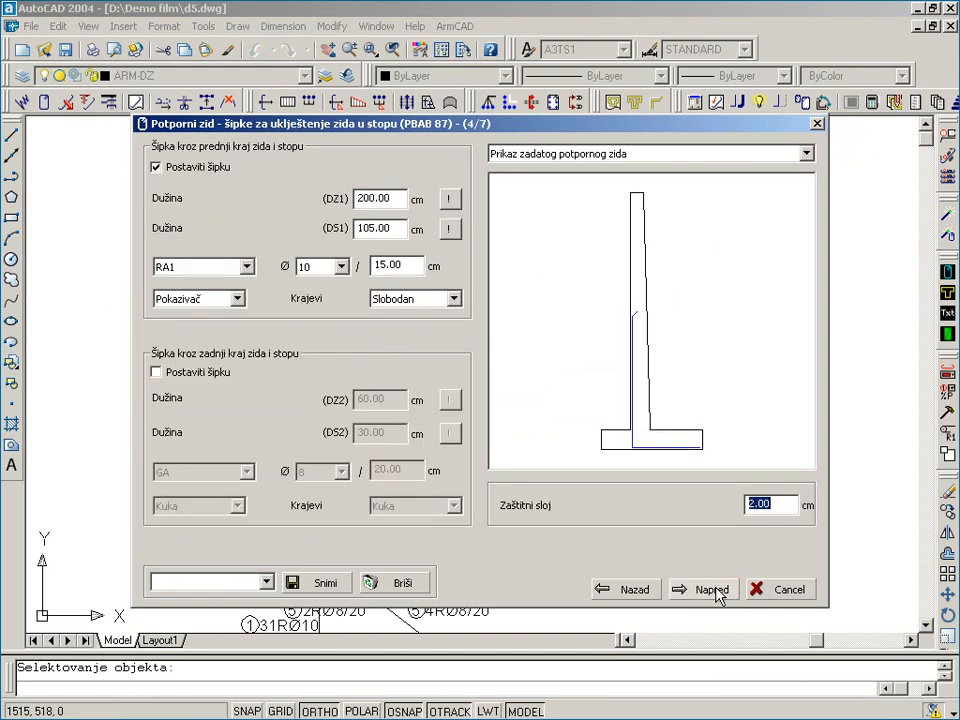
left_click(712, 589)
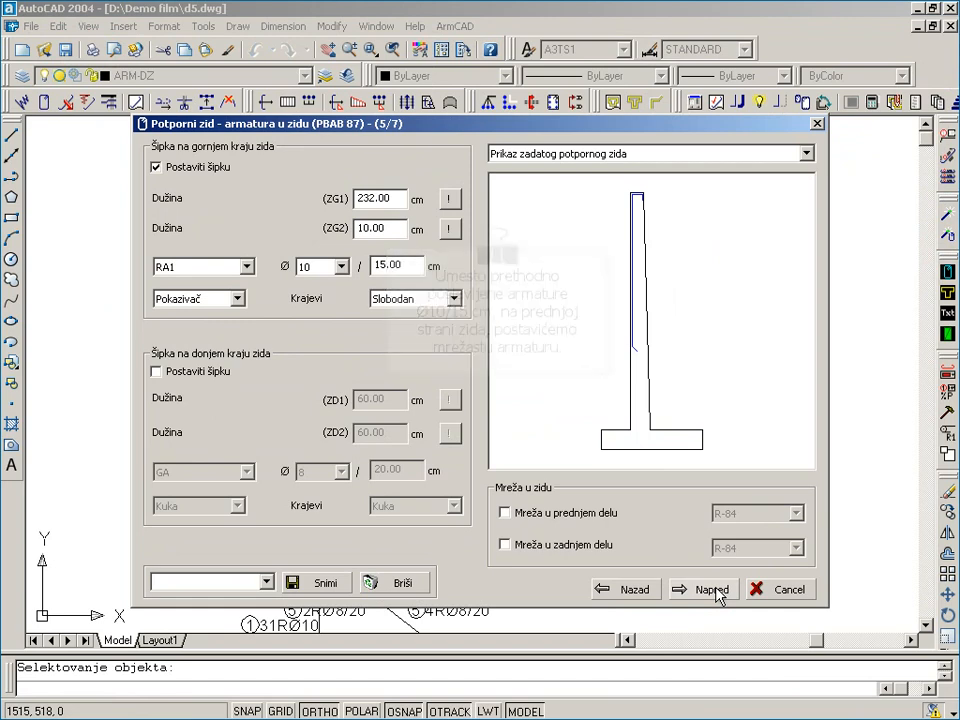
left_click(201, 170)
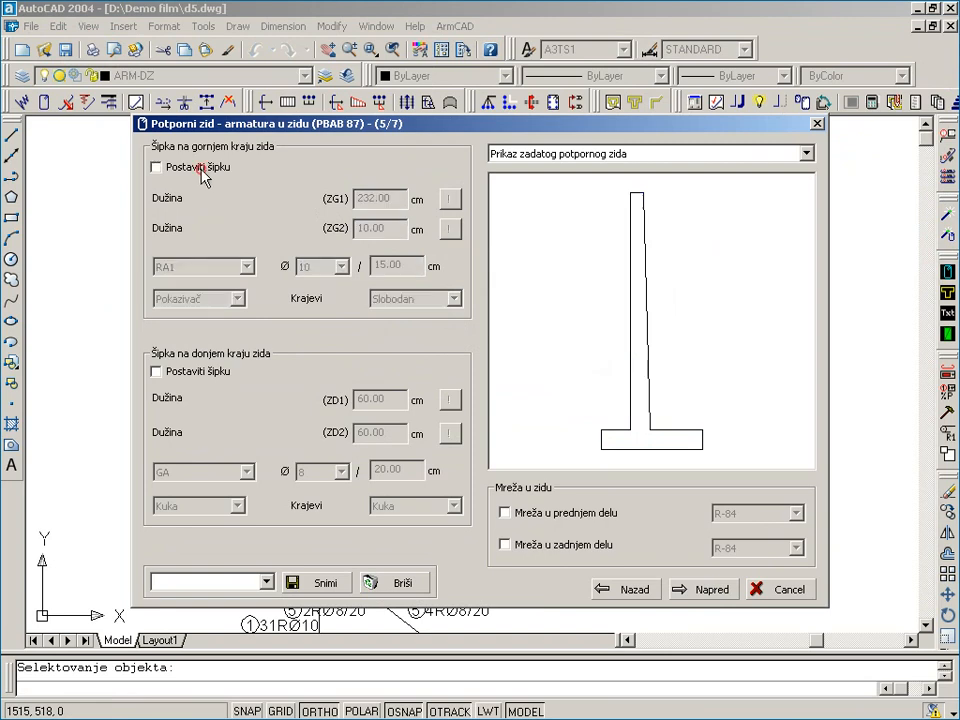
- Add mesh reinforcement of type Q-524 to the front part of the wall and proceed to the longitudinal reinforcement
left_click(512, 514)
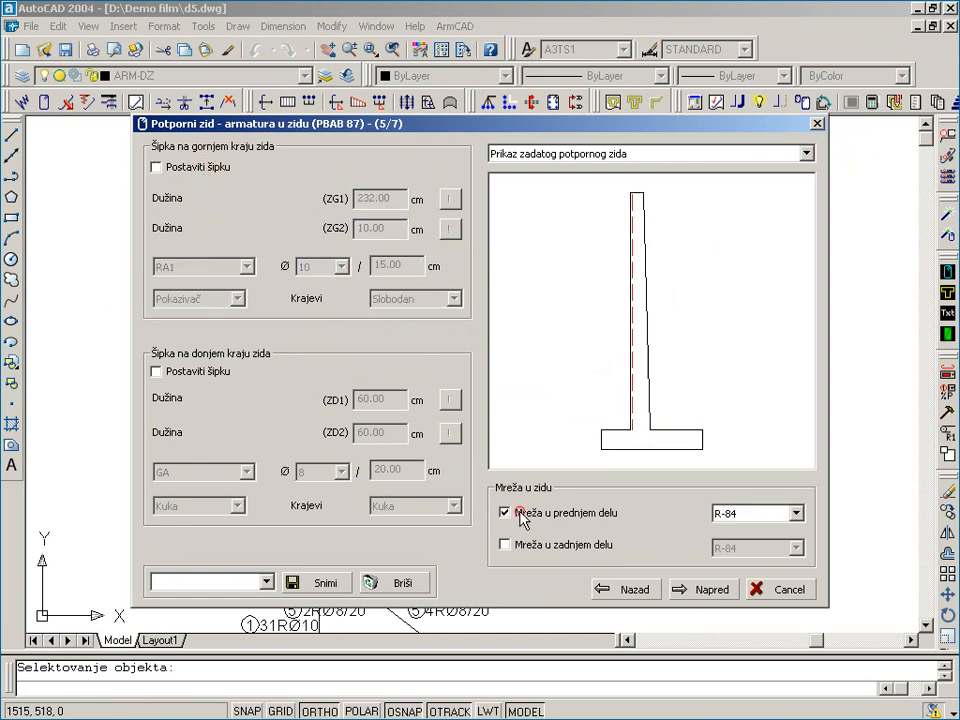
left_click(796, 513)
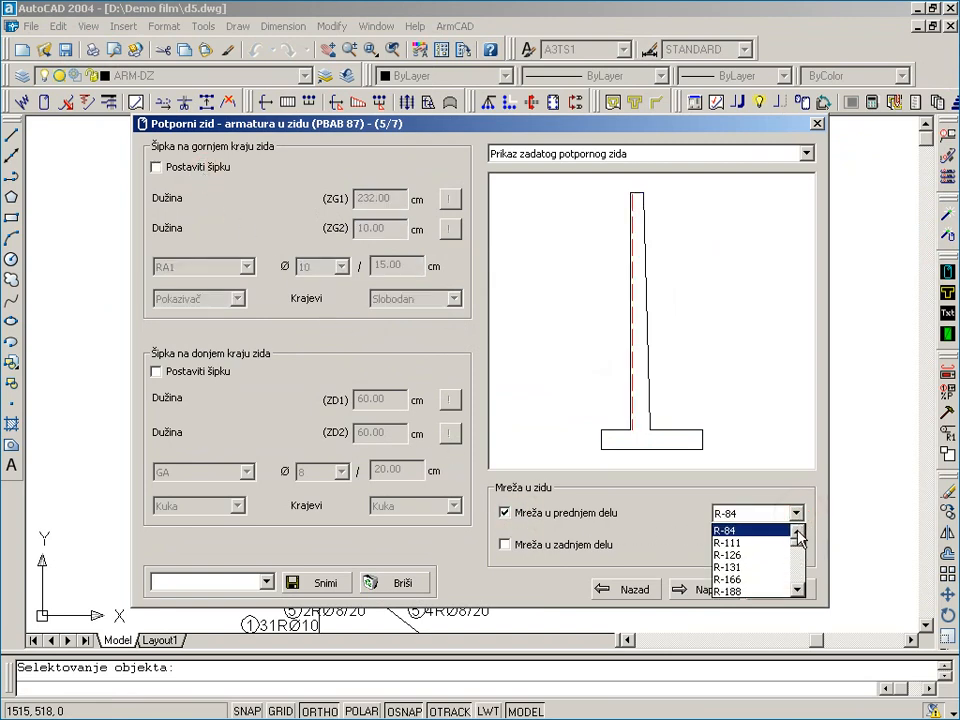
left_click_drag(800, 548, 798, 592)
left_click(788, 592)
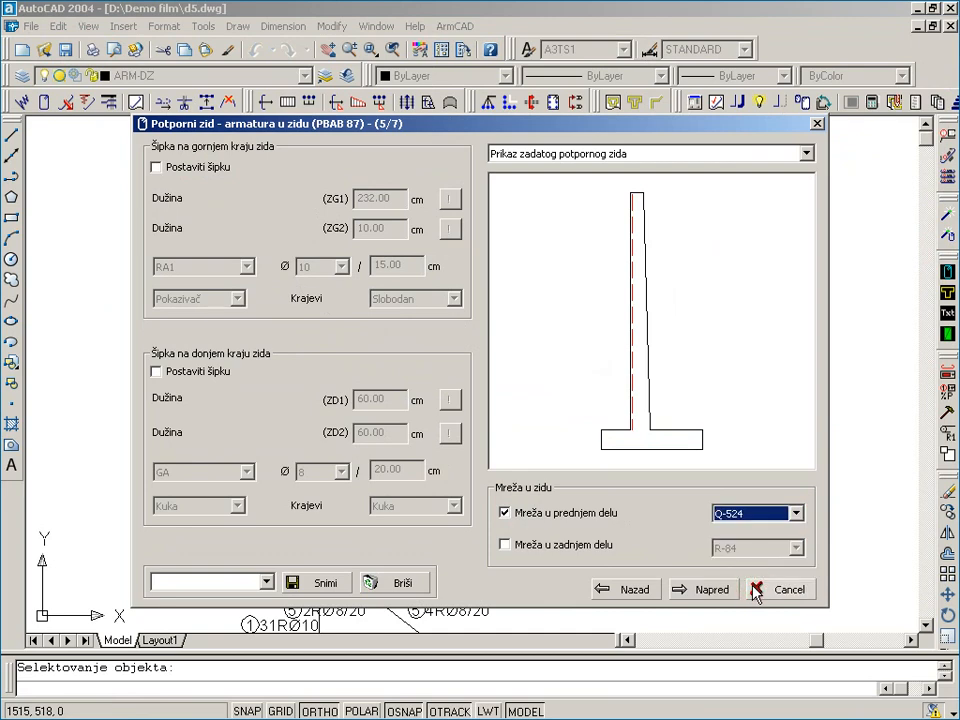
left_click(716, 598)
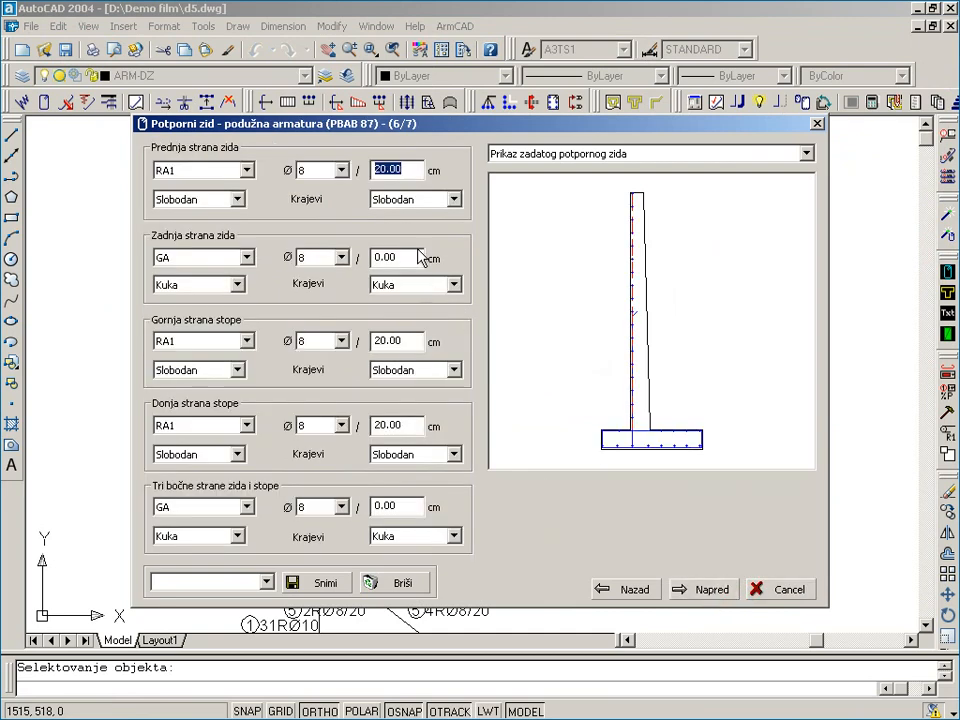
- Set the longitudinal bar spacing on the wall's front side to 0 cm and proceed to the display settings
type("0")
key("Tab")
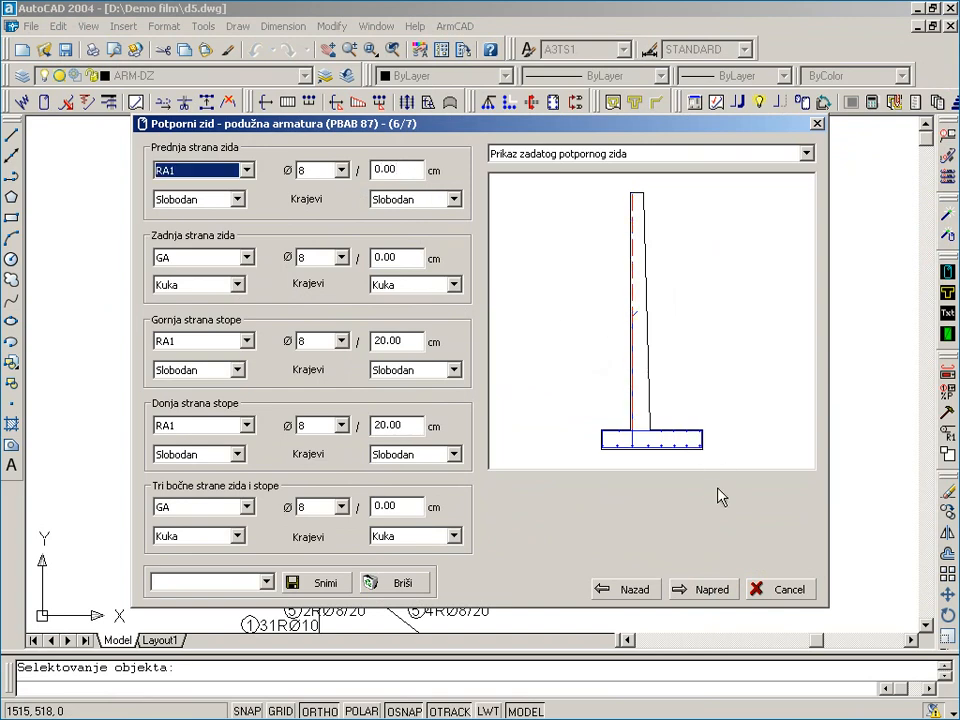
left_click(708, 589)
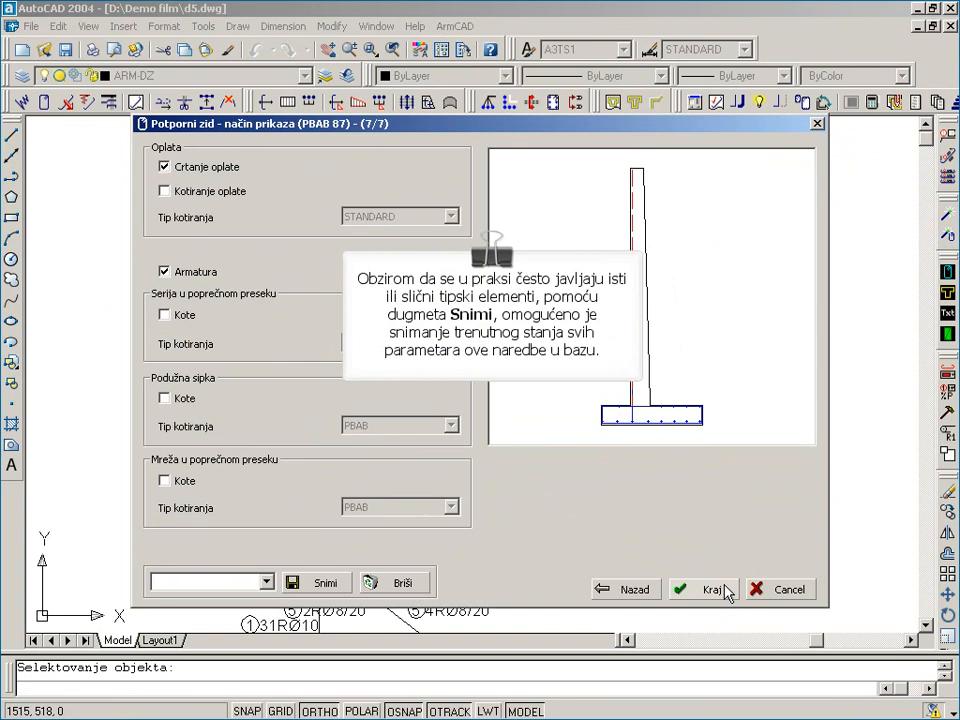
- Save the wall configuration as Demo, finish the wizard and place the mesh-reinforced wall beside the original one
left_click(330, 584)
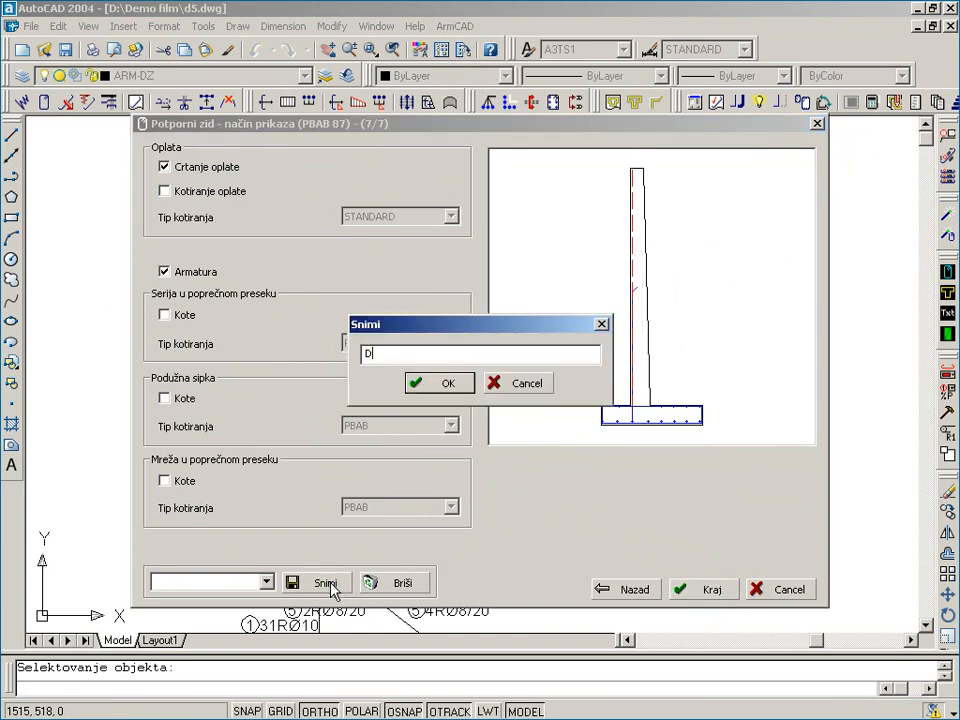
left_click(438, 383)
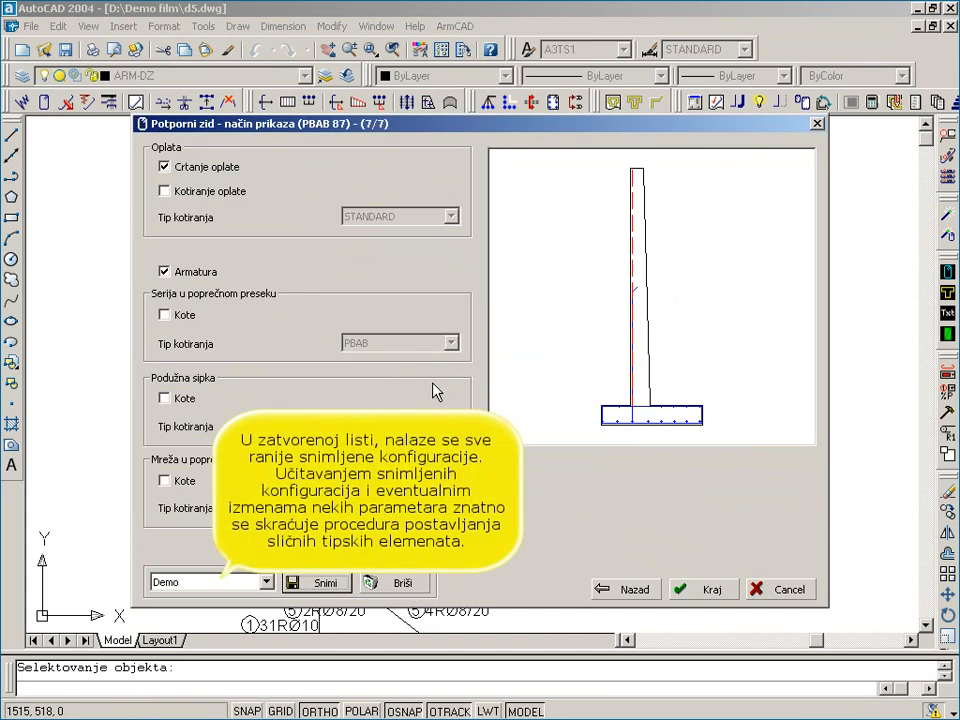
left_click(701, 592)
left_click(637, 566)
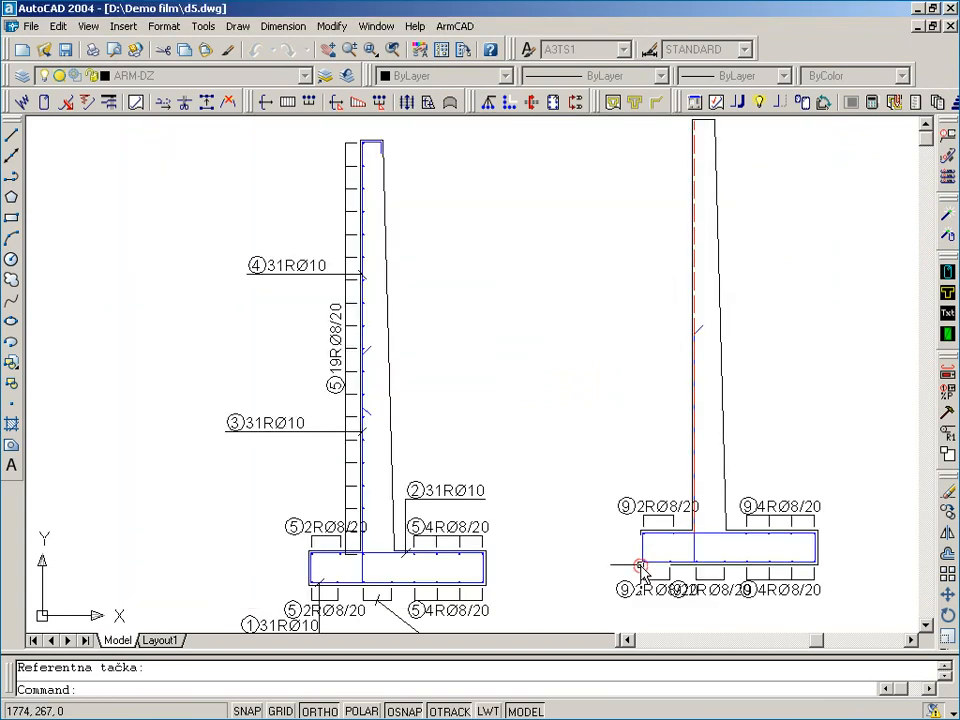
- Annotate the new wall's front mesh with two horizontal Kota labels in front of the wall, one at upper height and one near mid-height
left_click(946, 134)
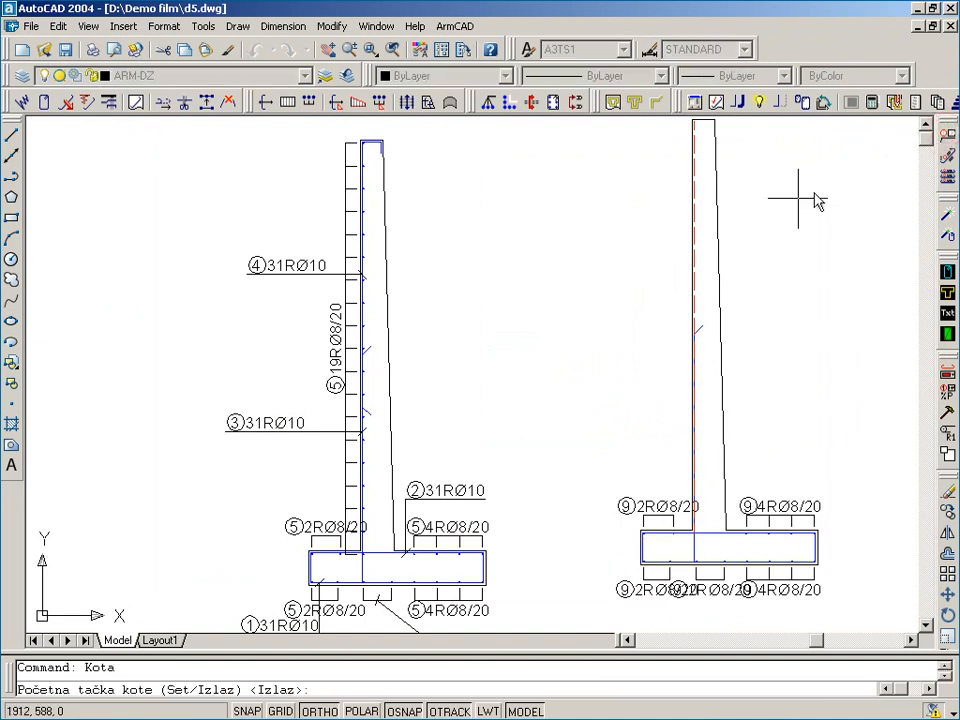
left_click(696, 246)
left_click(655, 250)
key("Return")
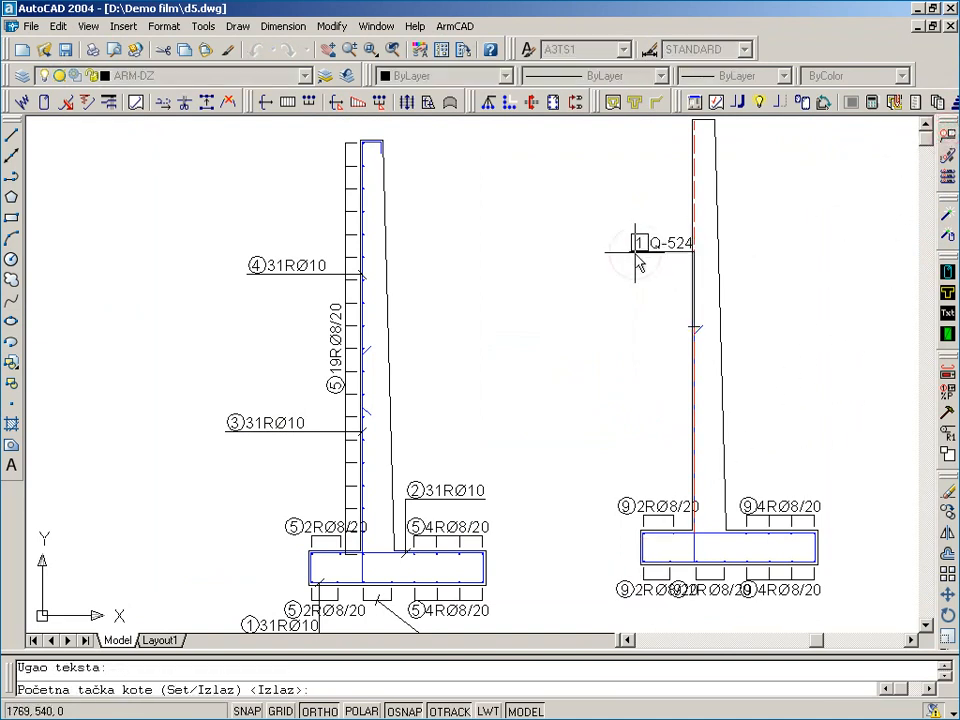
left_click(696, 390)
left_click(648, 384)
key("Return")
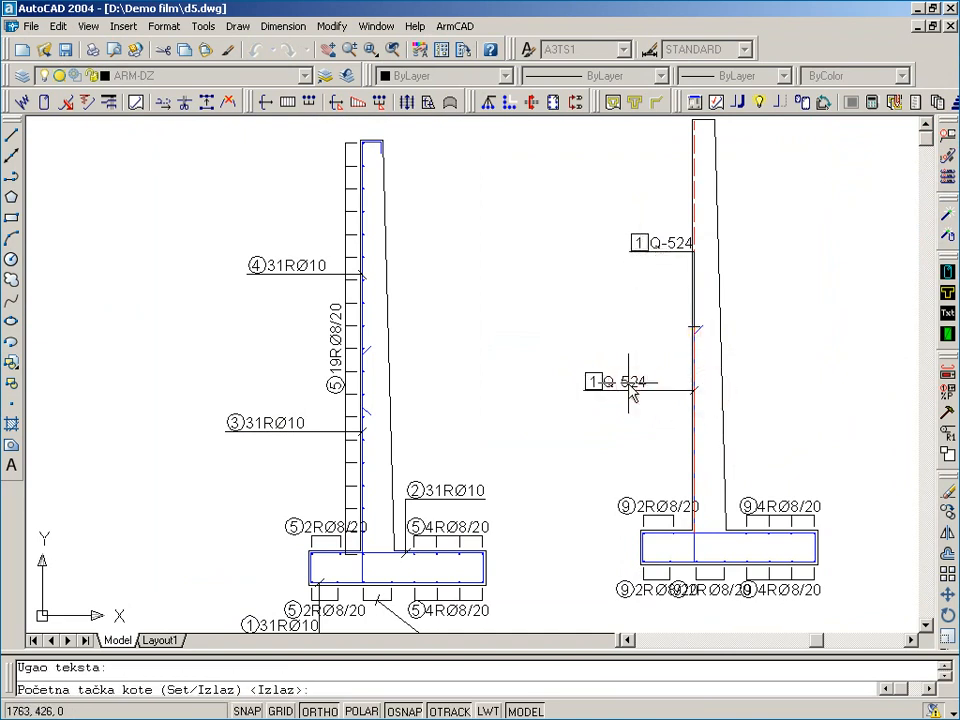
key("Escape")
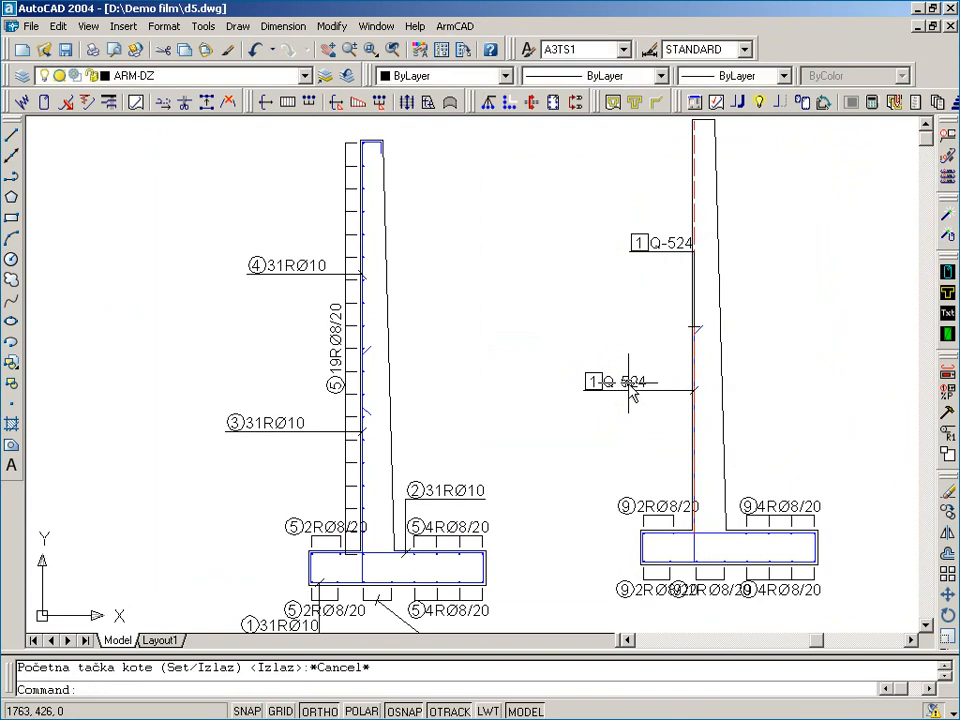
- Open the reinforcement report, examine the mesh specification and the mesh cutting plan for Pos Z1, and return to the drawing
left_click(452, 27)
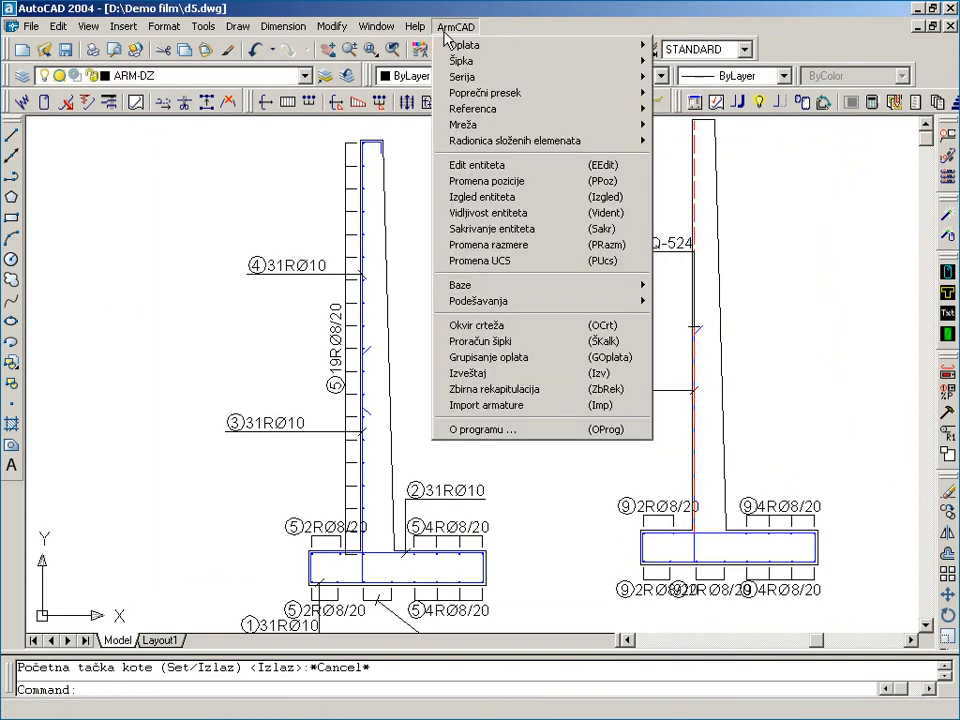
left_click(445, 372)
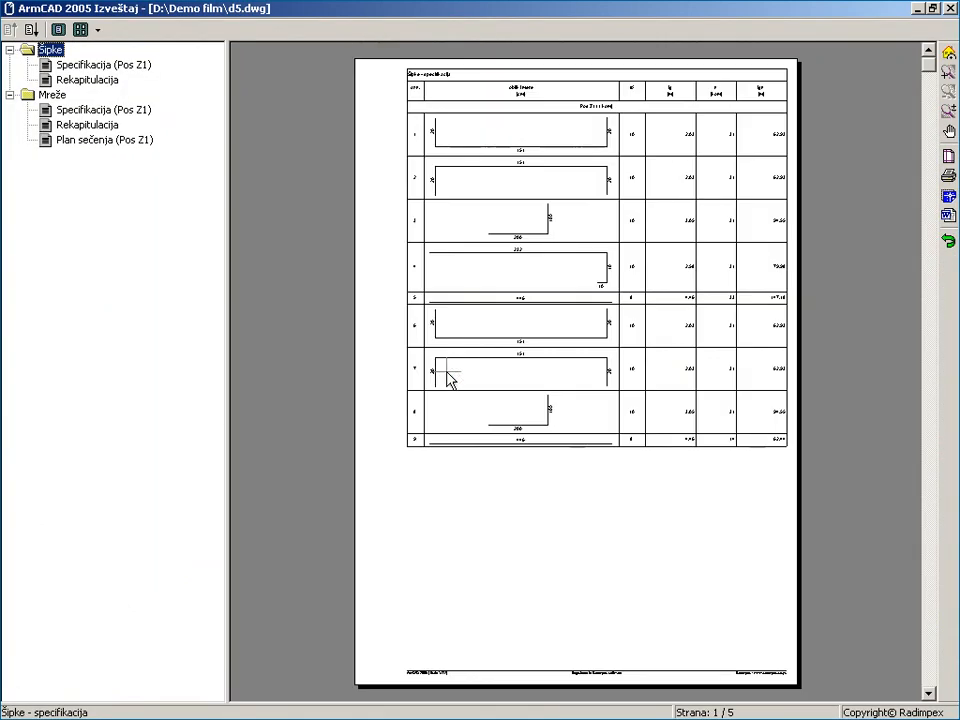
left_click(112, 110)
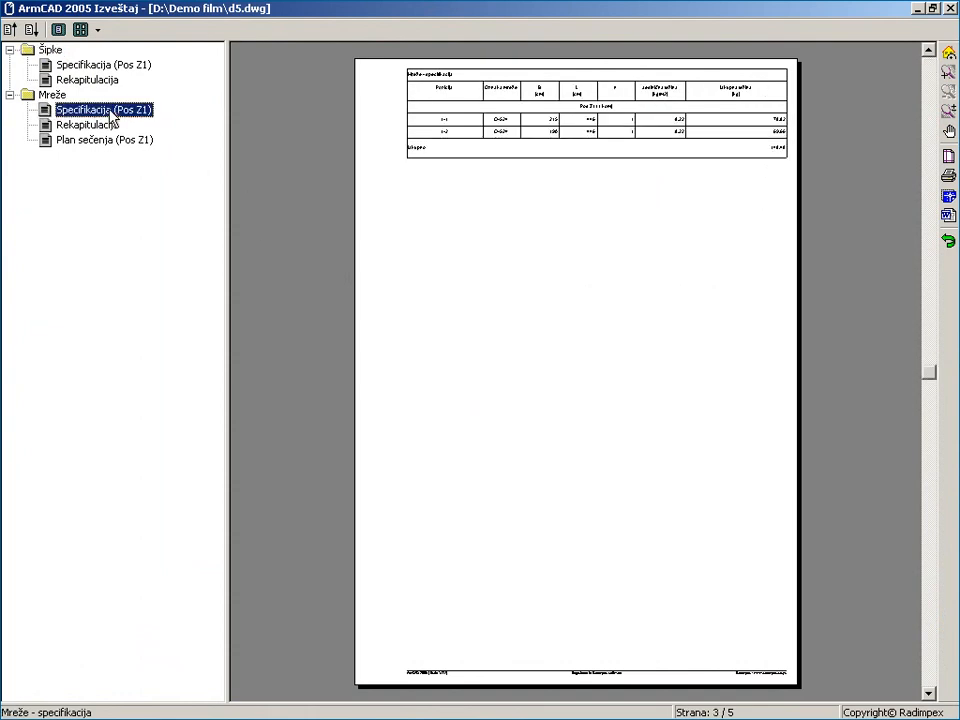
left_click(104, 140)
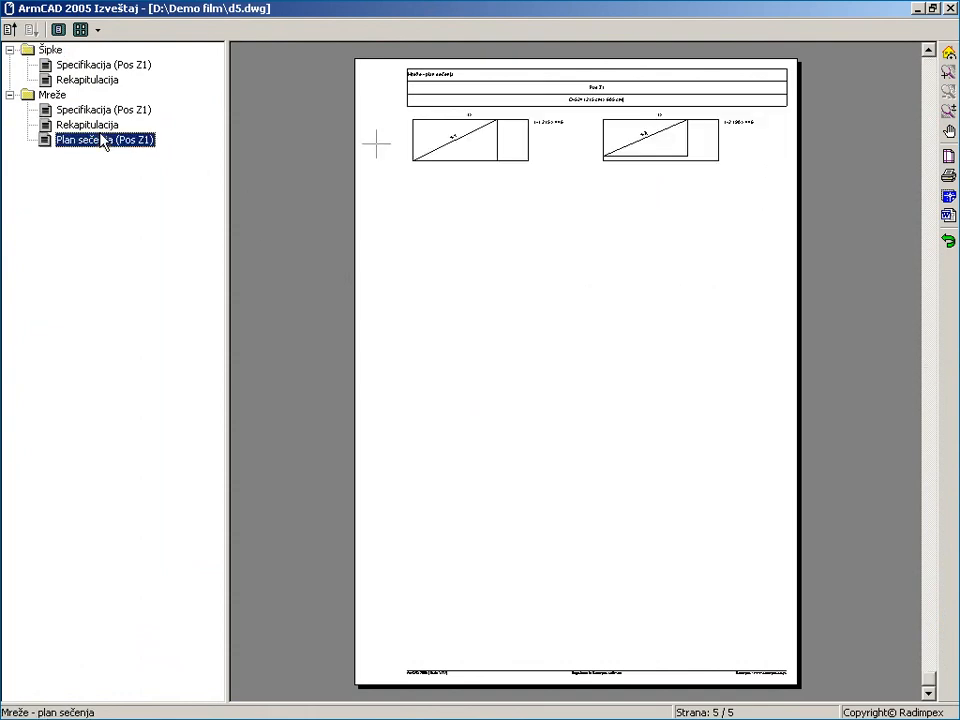
middle_click_drag(426, 136, 366, 198)
scroll(383, 195, "up", 2)
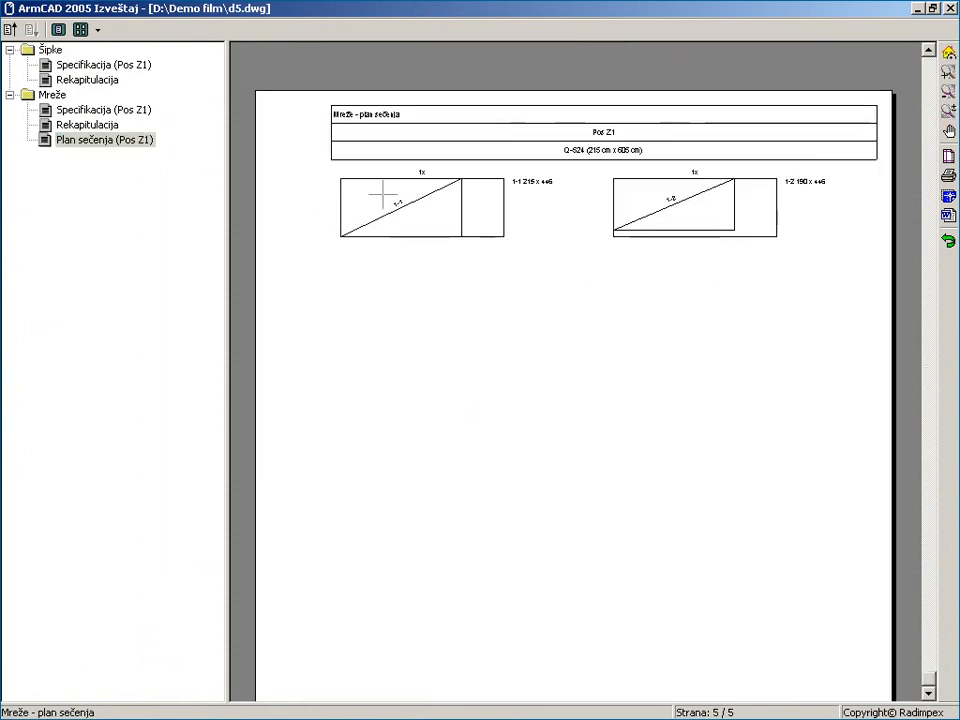
scroll(383, 195, "up", 1)
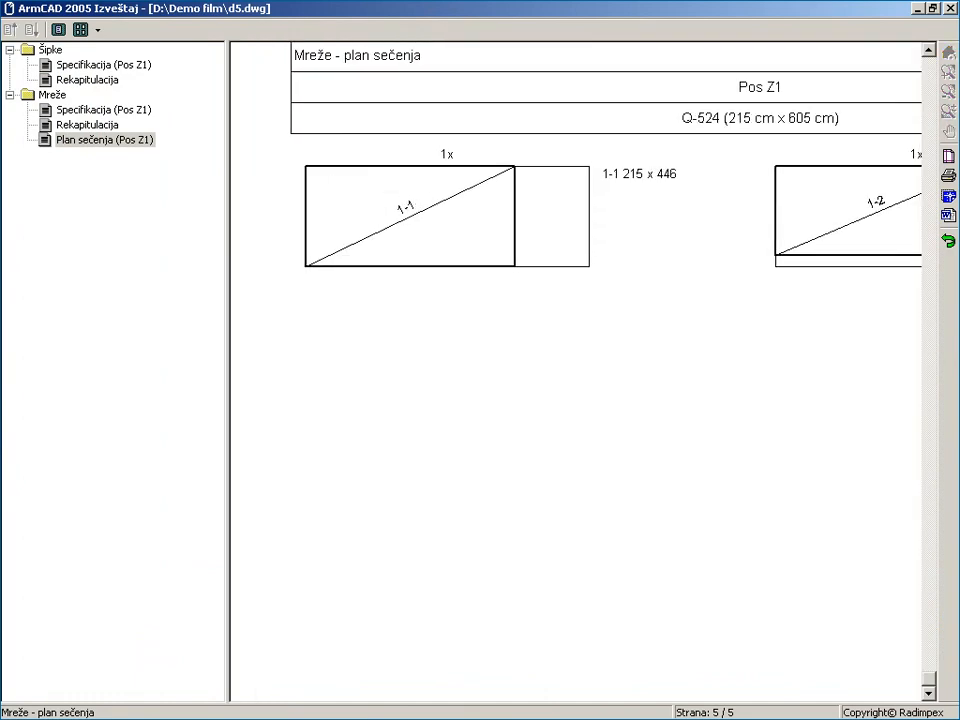
middle_click_drag(678, 221, 502, 237)
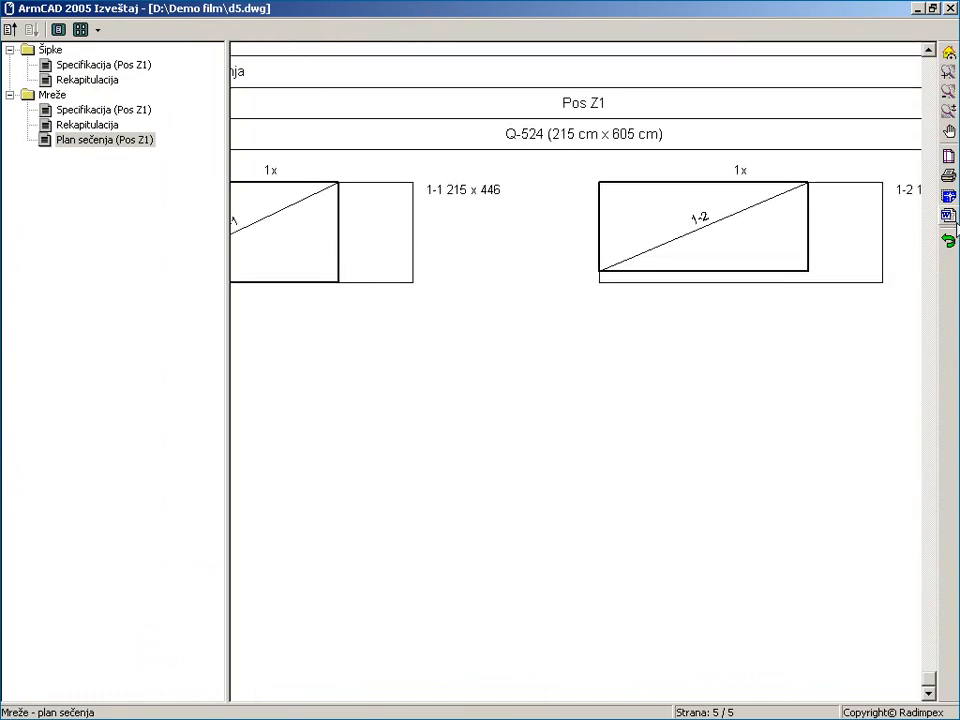
left_click(948, 240)
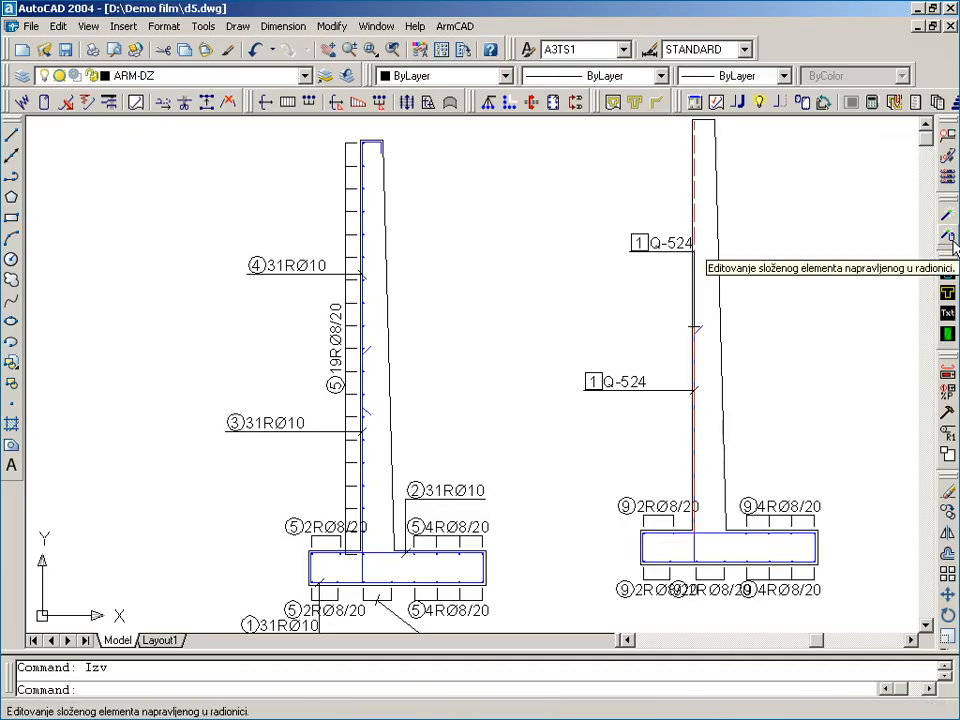